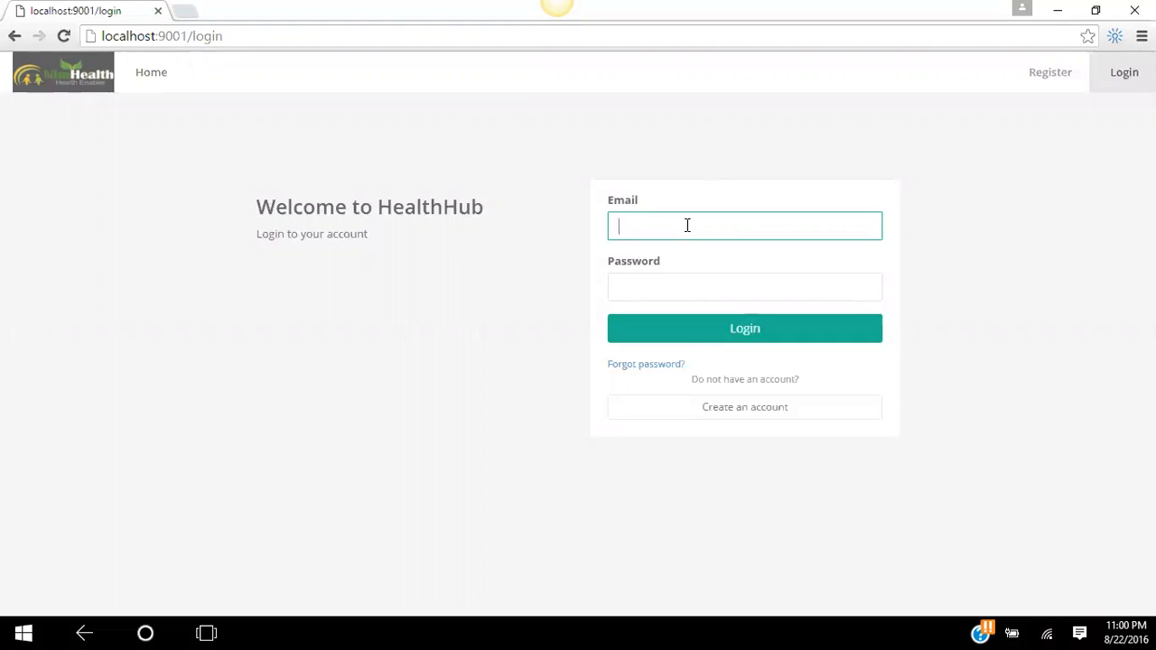
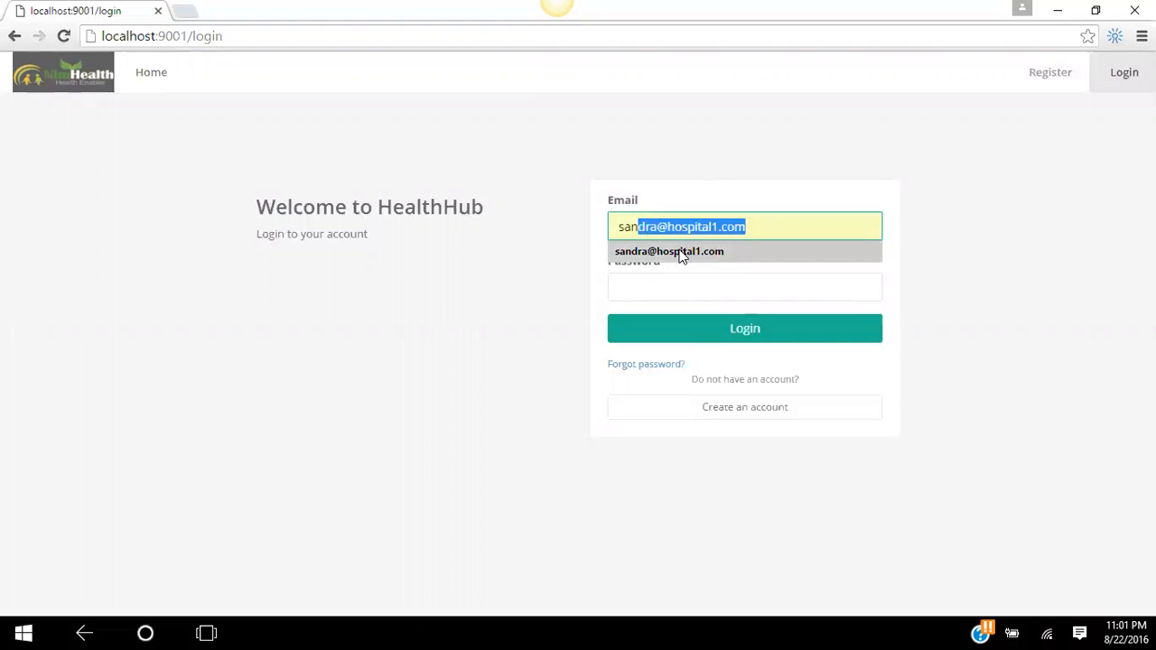
- Log in to HealthHub as the provider with the saved e-mail and the account password
left_click(679, 253)
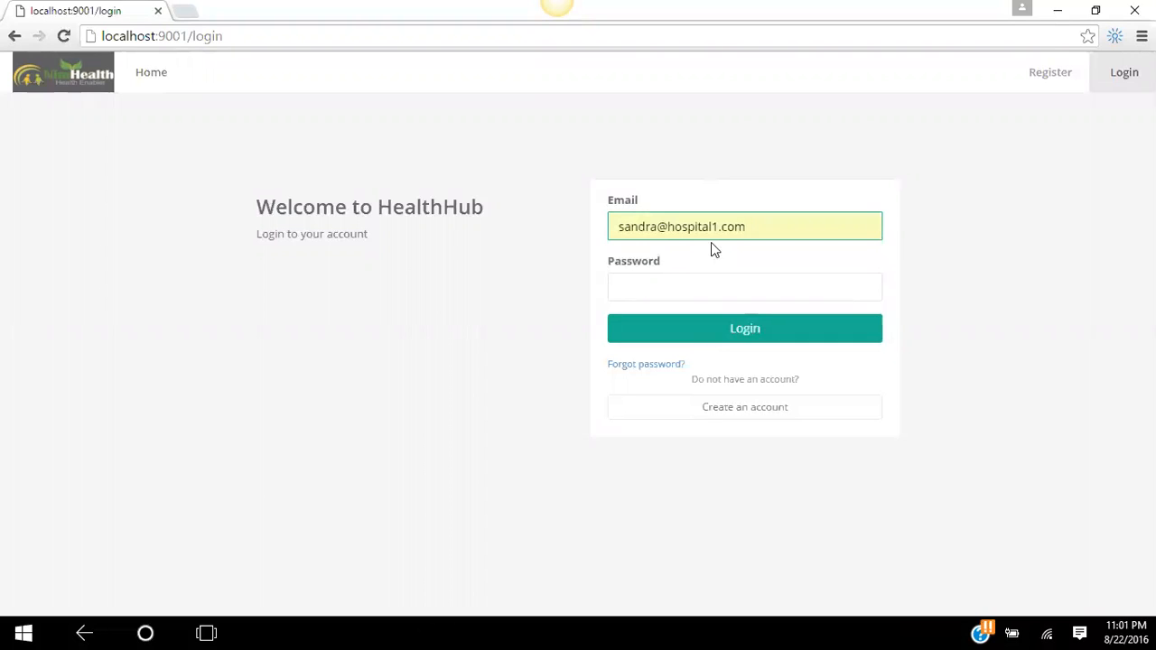
left_click(691, 290)
type("123456")
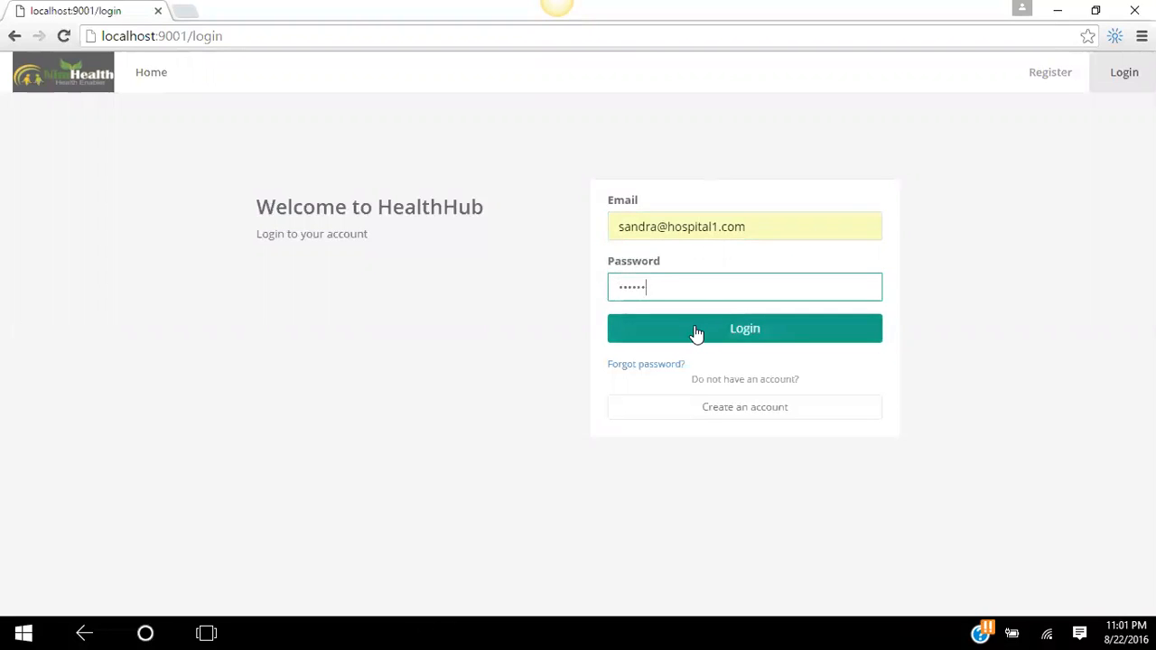
left_click(694, 330)
left_click(645, 215)
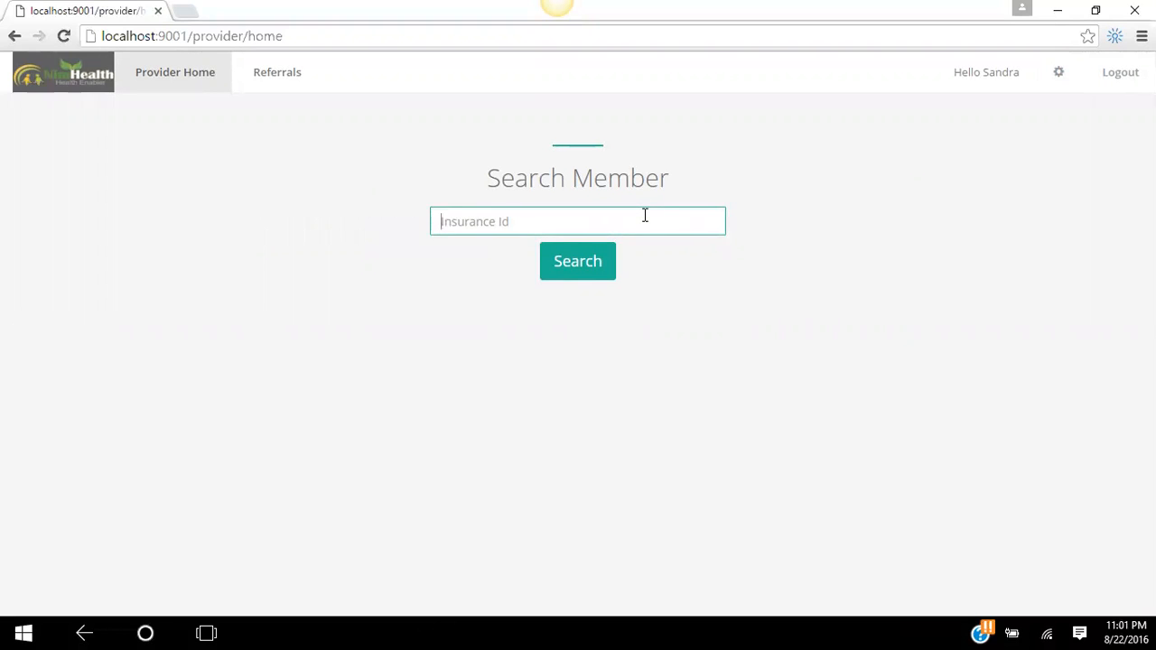
- Search for the member by insurance ID and scroll to the spouse listed under Dependants
type("20000")
left_click(594, 267)
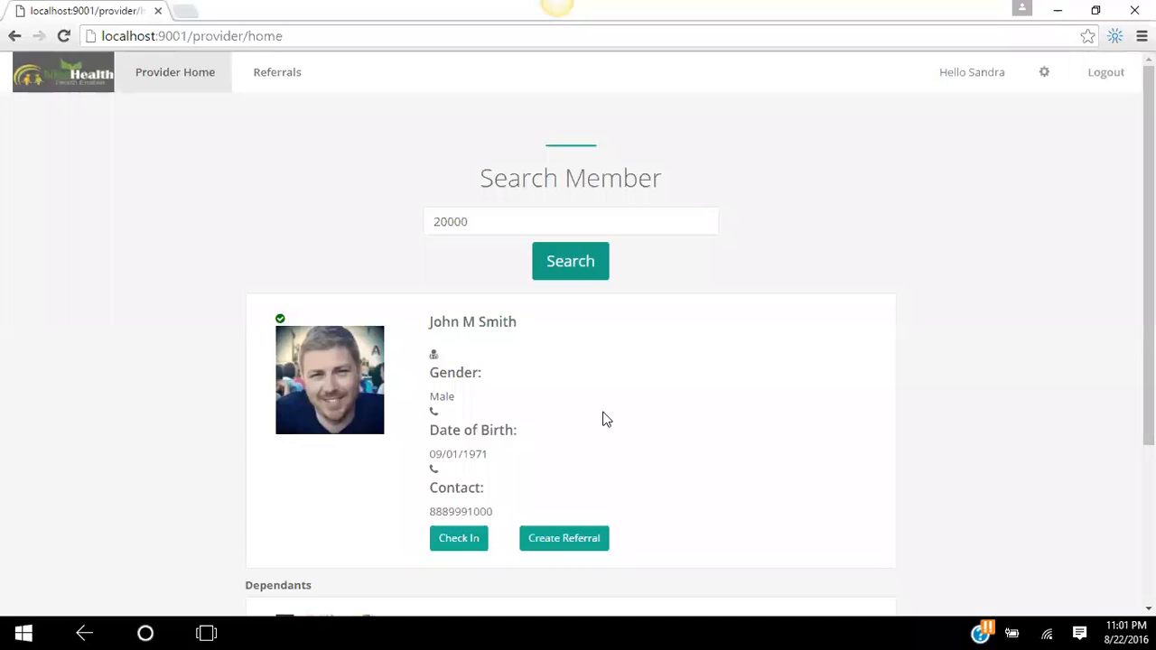
scroll(1073, 298, "down", 2)
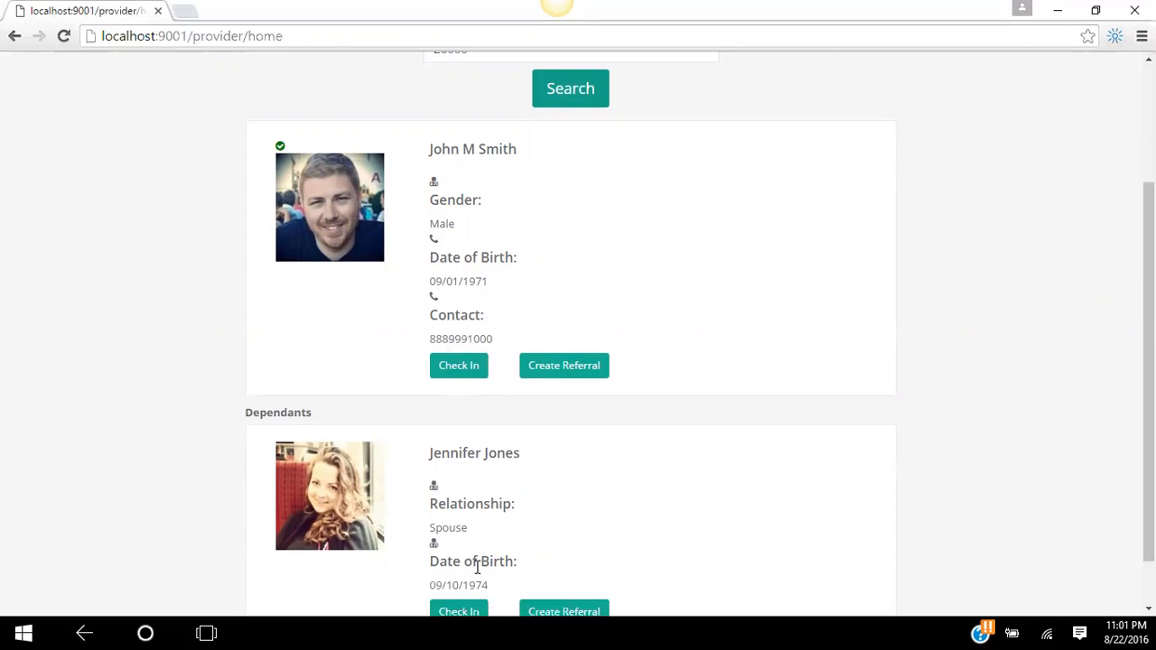
scroll(1029, 345, "down", 1)
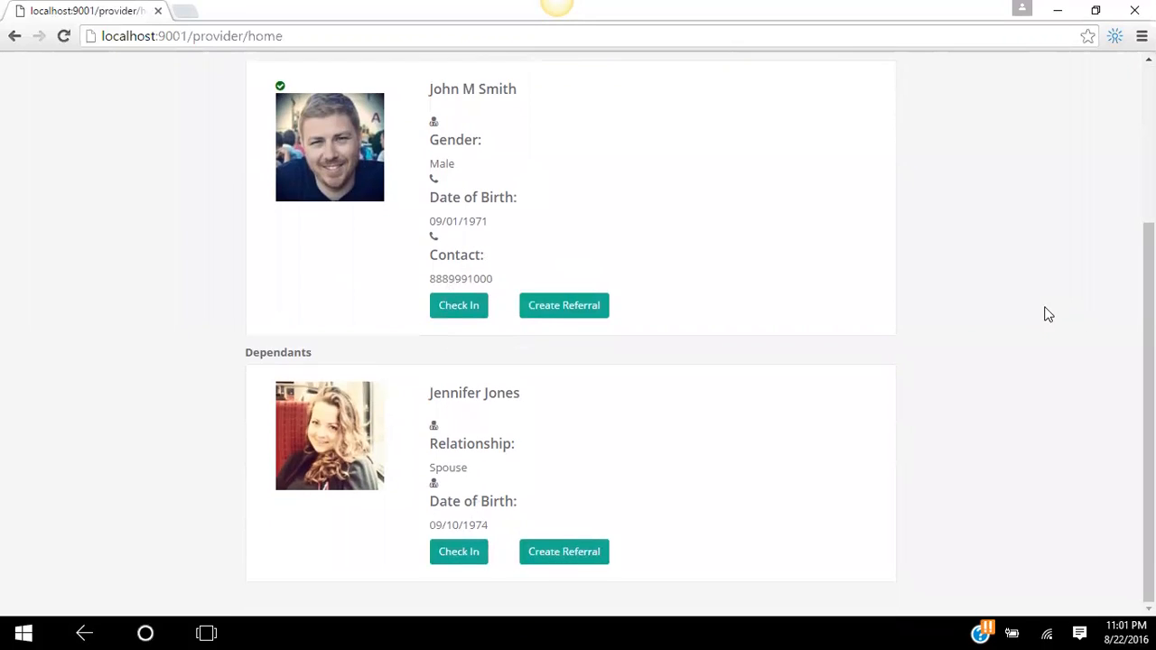
- Check in the spouse dependant and create a visit with the reason 'High Fever'
left_click(460, 552)
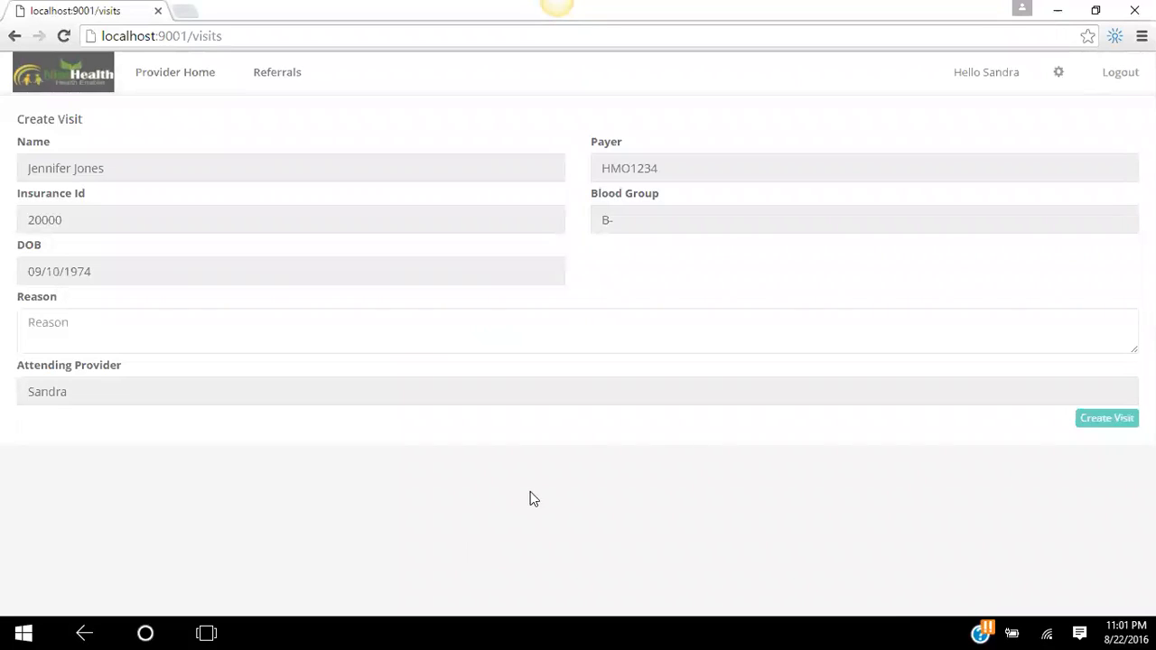
left_click(840, 326)
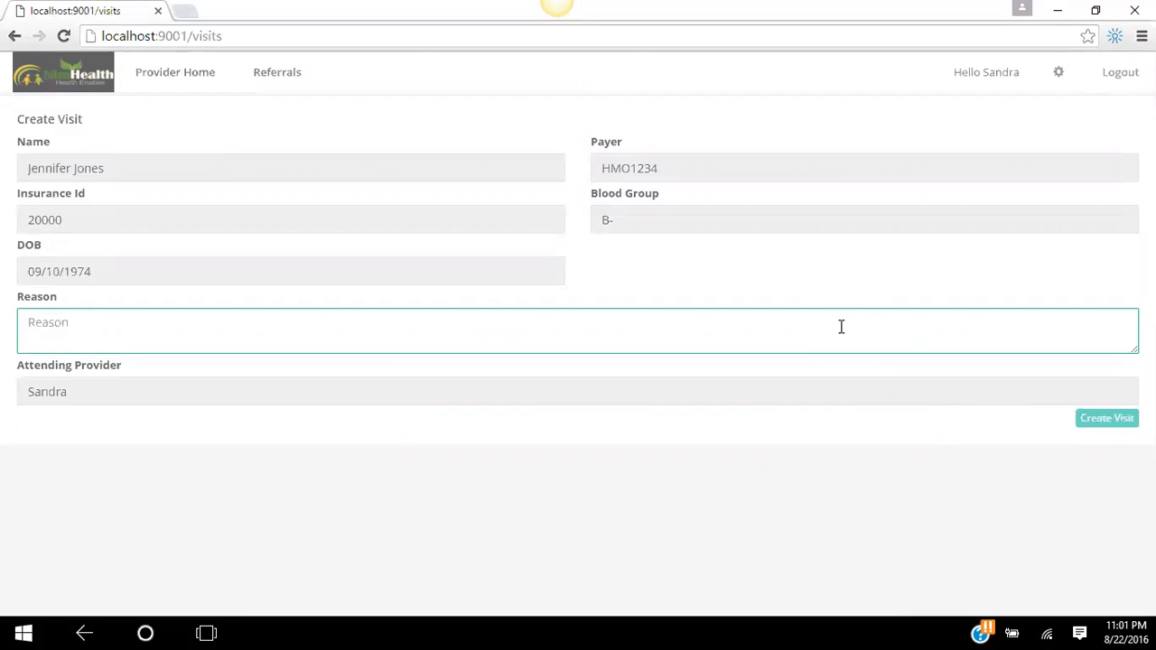
type("H")
key("BackSpace")
type("High Fe")
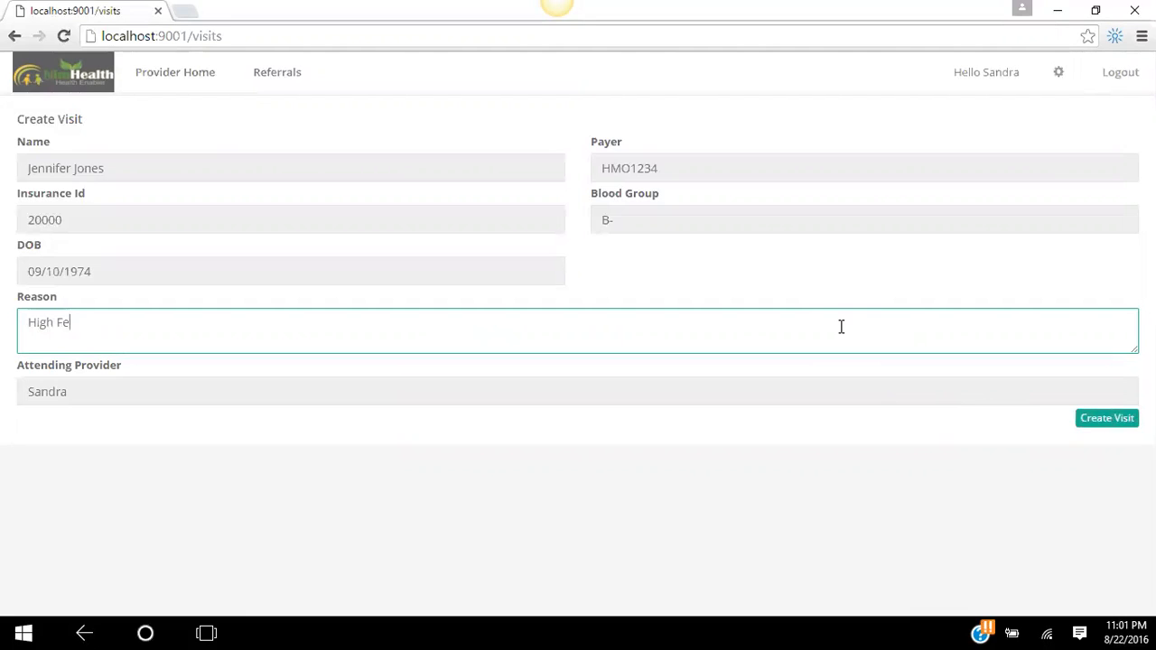
type("ver")
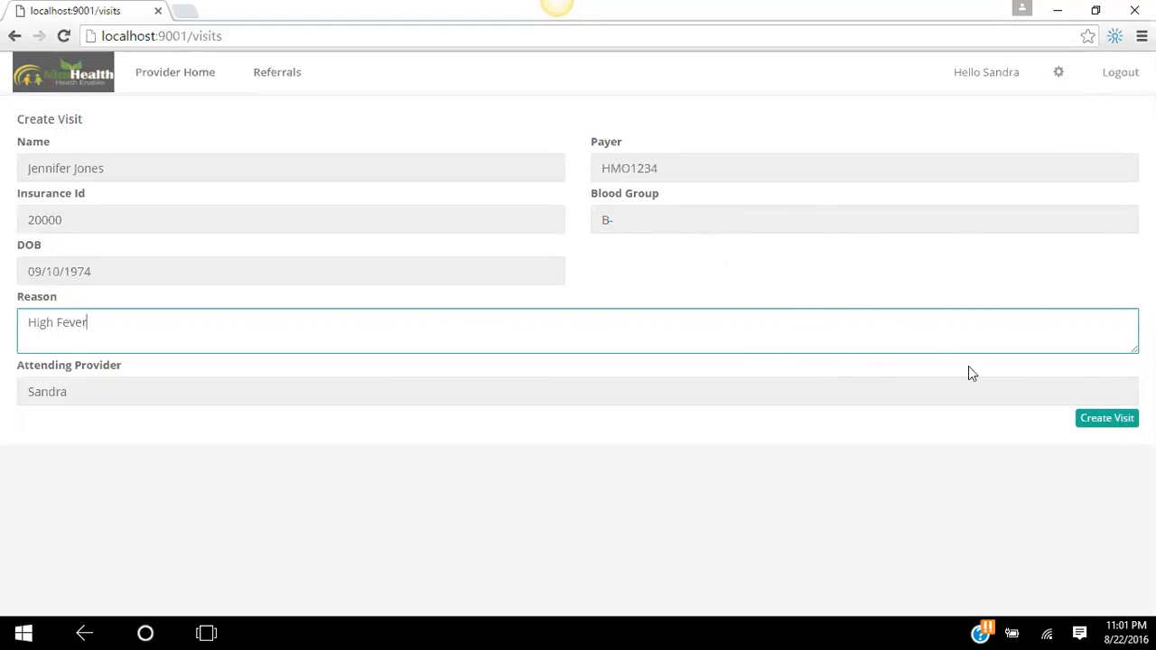
left_click(1107, 419)
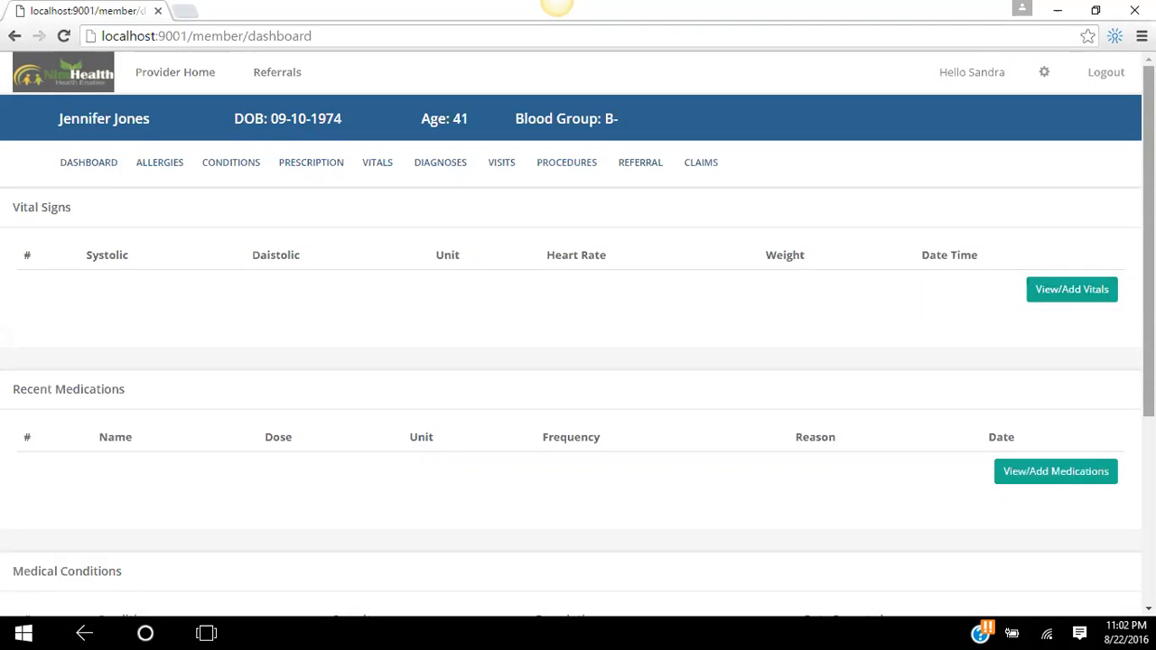
- Review the member dashboard, then go to the View/Add Vitals page
scroll(906, 253, "down", 3)
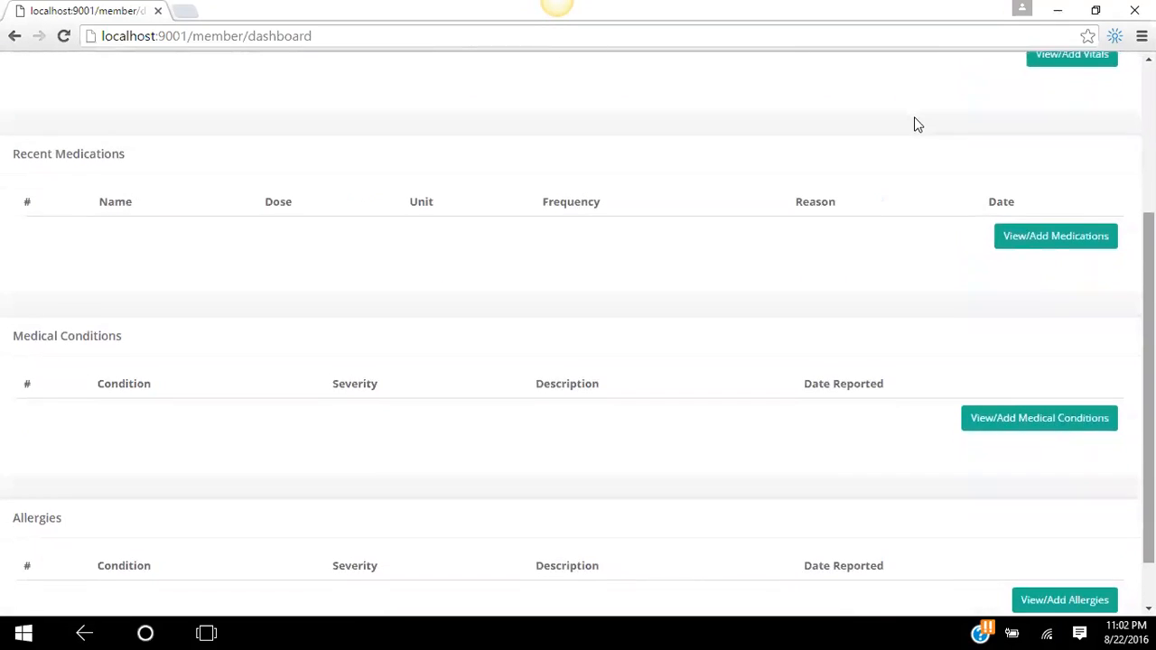
scroll(830, 284, "up", 3)
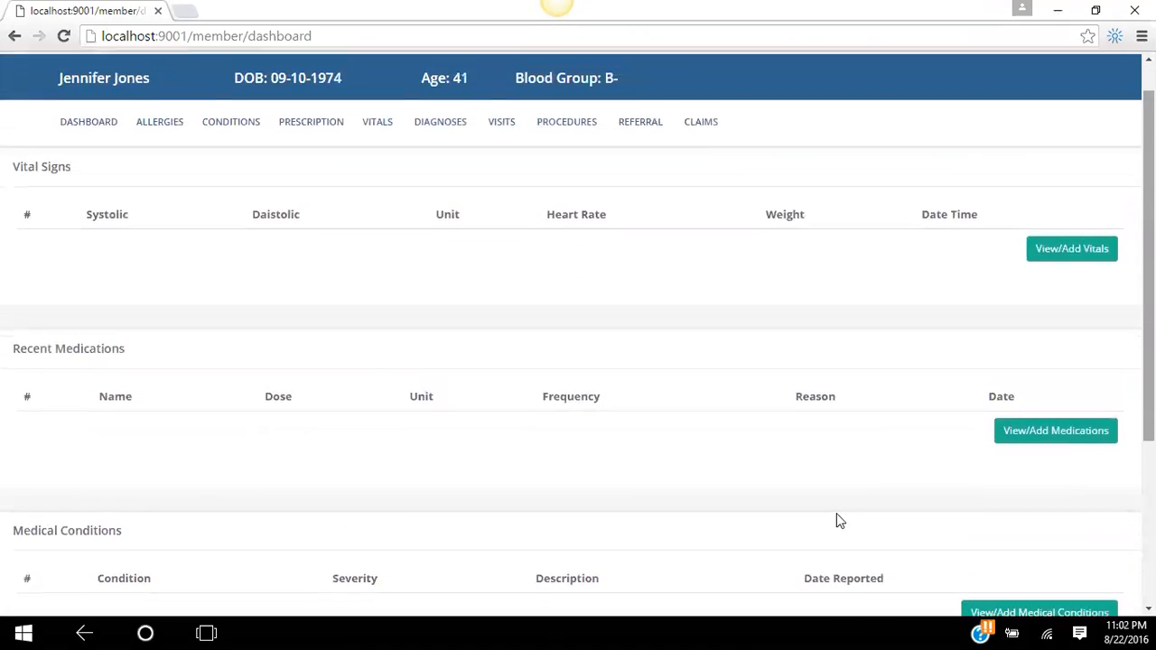
left_click(1072, 284)
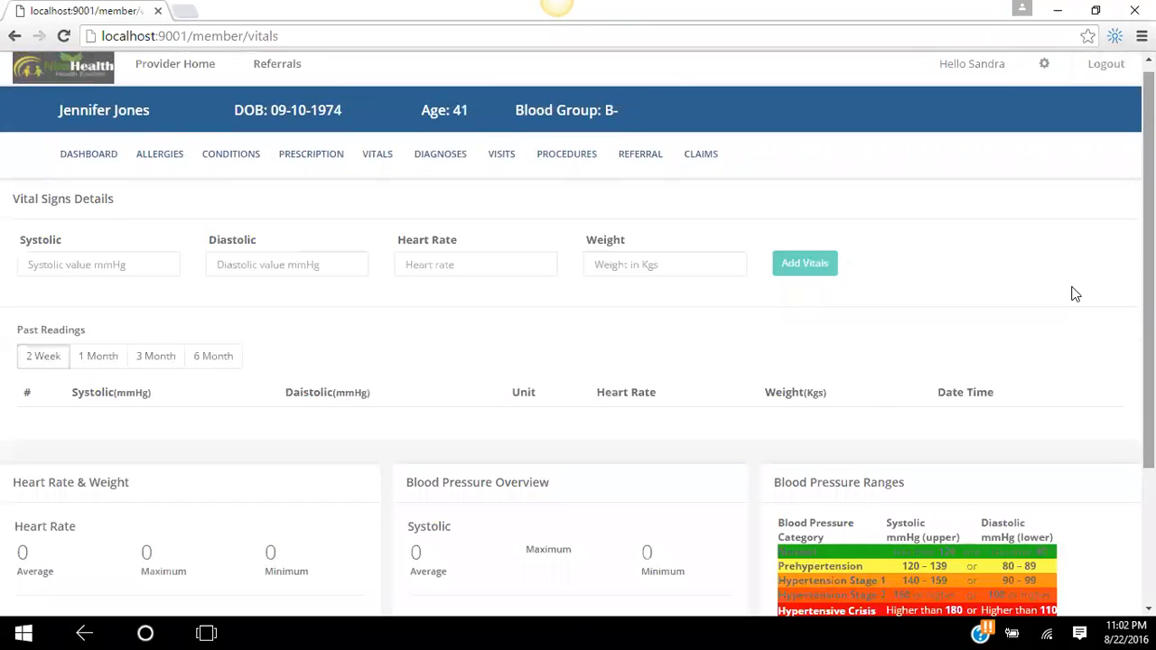
- Add vitals: systolic 120, diastolic 80, heart rate 92, weight 60 kg
left_click(117, 271)
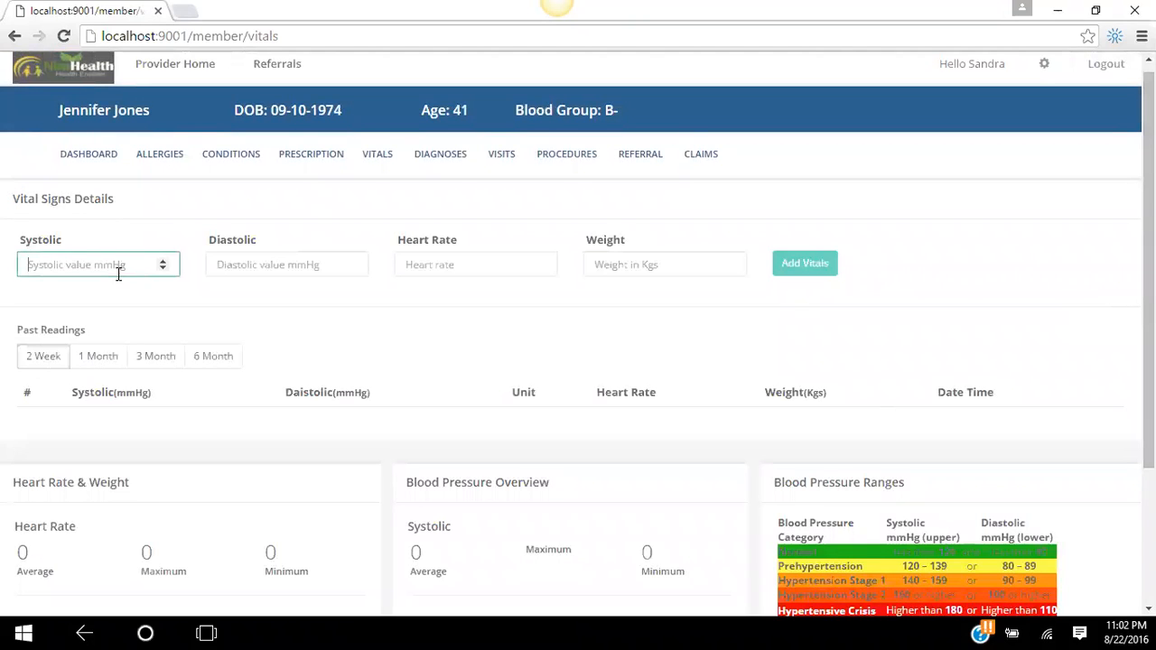
type("120")
key("Tab")
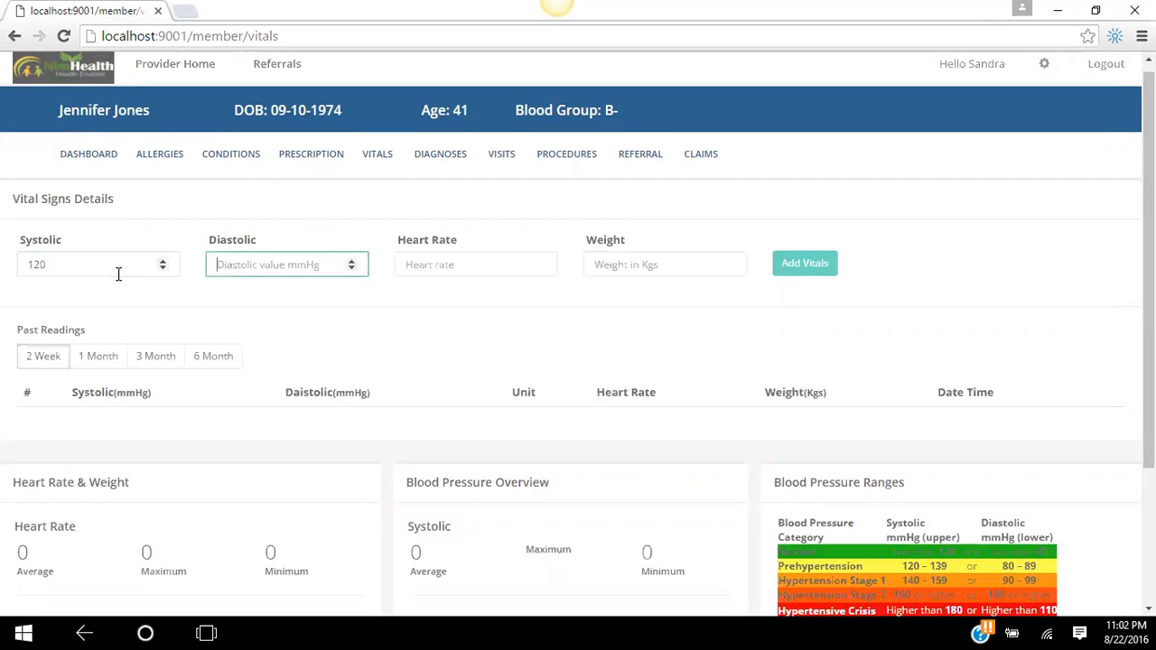
type("80")
key("Tab")
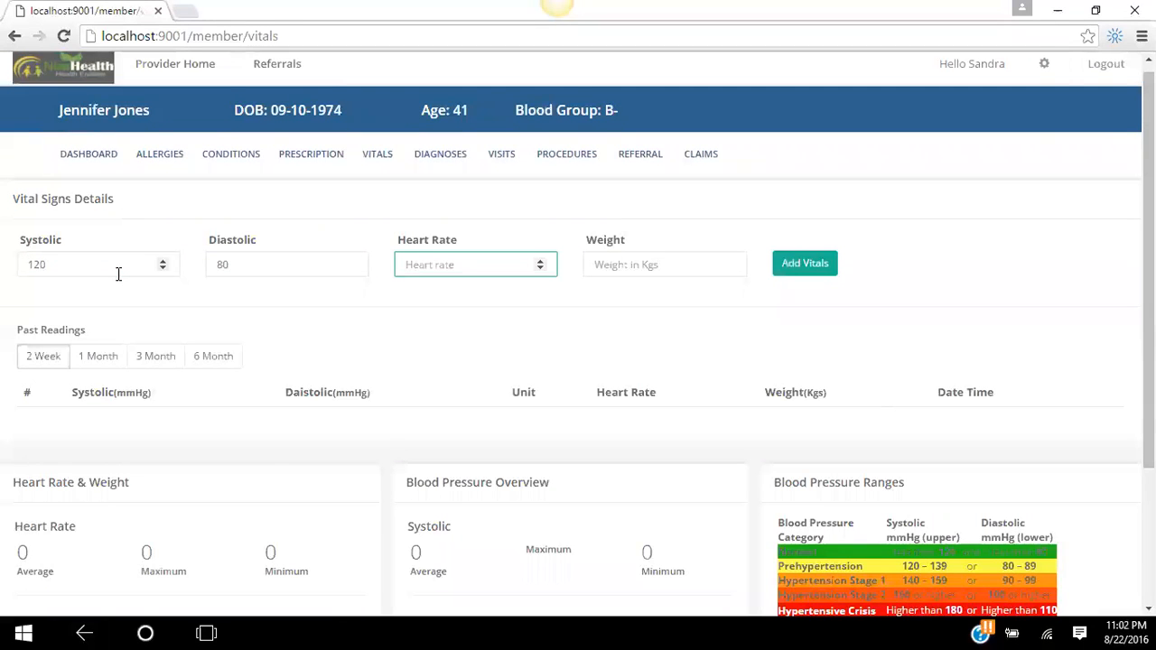
type("92")
key("Tab")
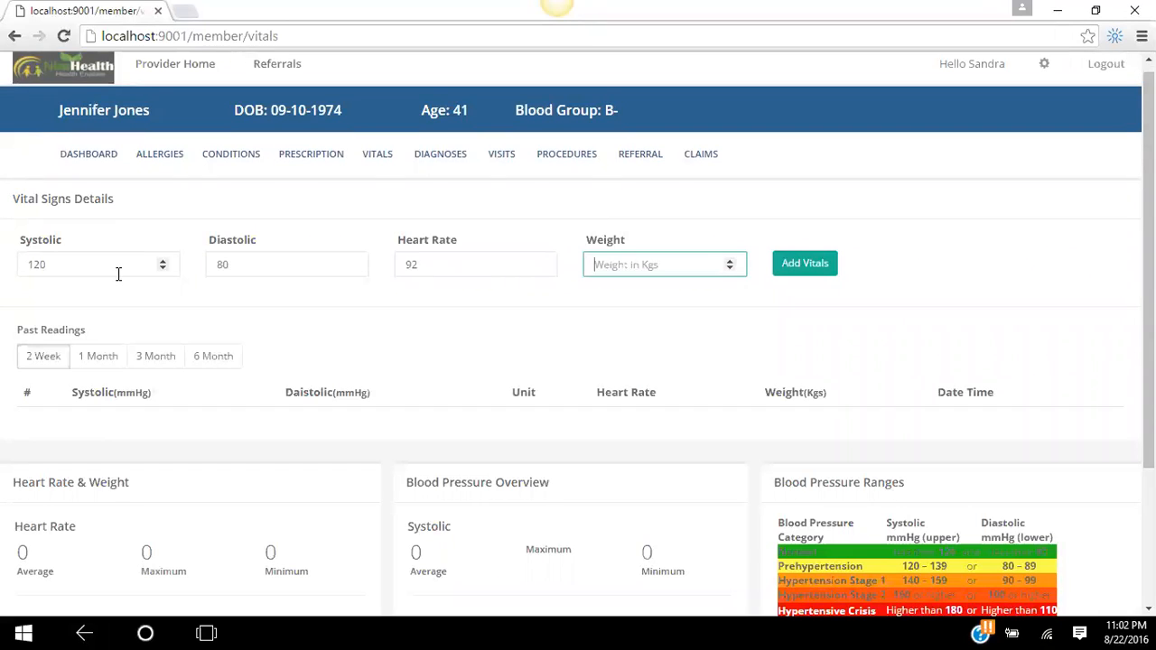
type("60")
left_click(804, 263)
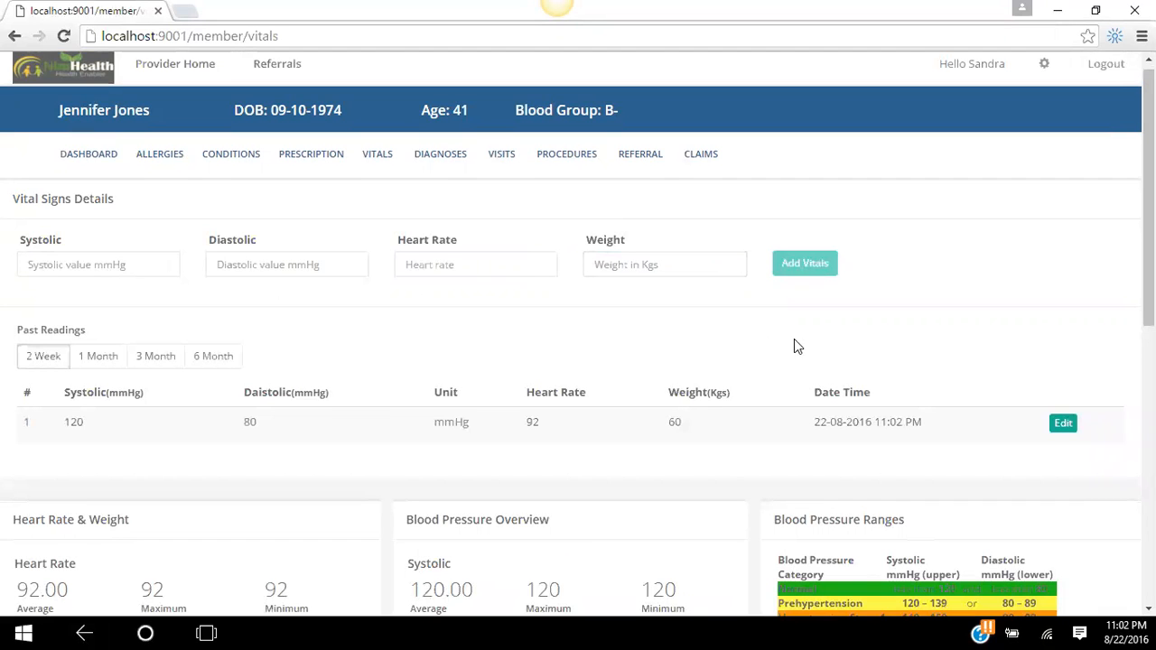
- Review the saved vitals reading and its trend chart
scroll(1072, 201, "down", 4)
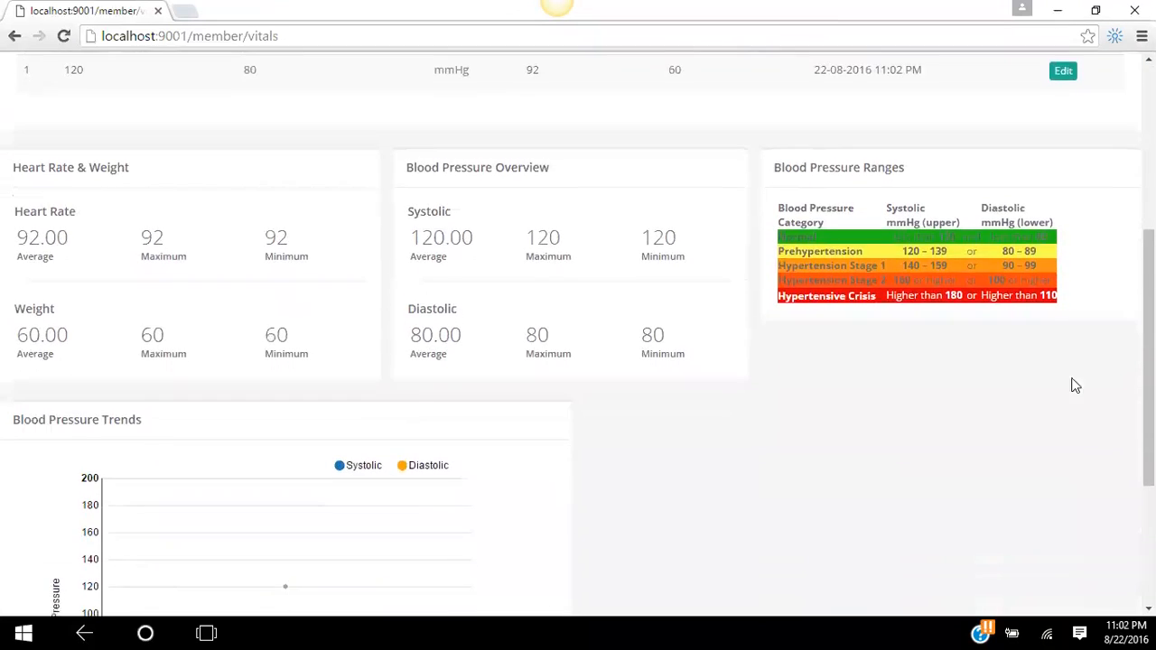
scroll(1074, 386, "down", 3)
scroll(1065, 469, "up", 4)
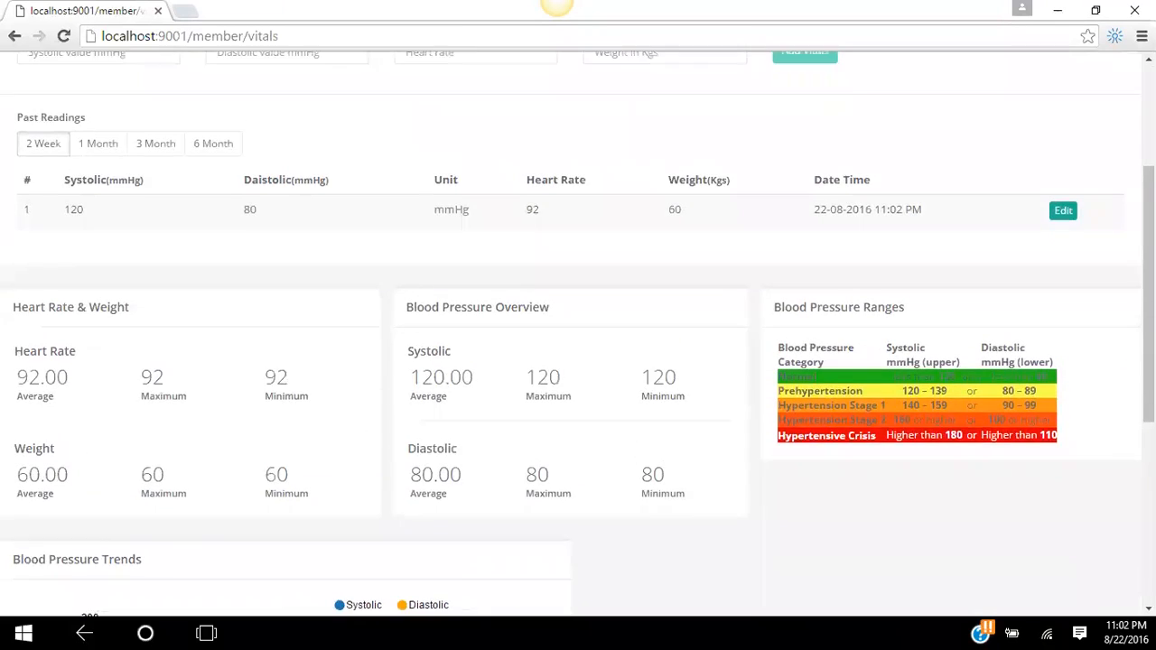
scroll(1120, 532, "up", 3)
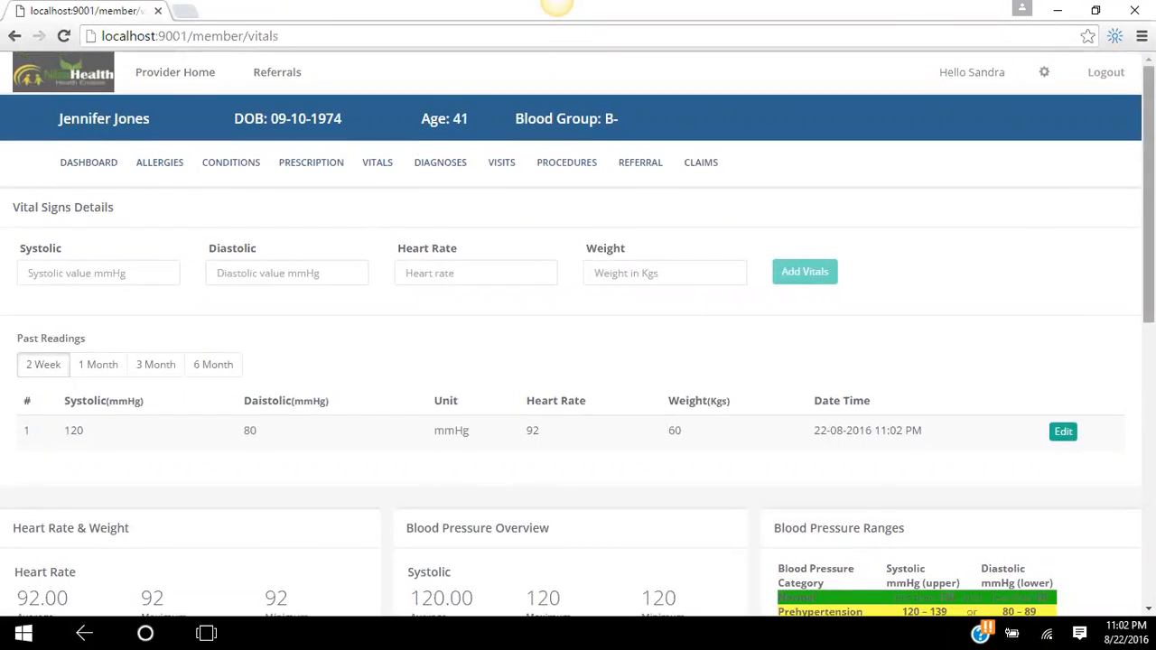
mouse_move(1147, 195)
left_mouse_down()
mouse_move(1147, 470)
mouse_move(1148, 194)
left_mouse_up()
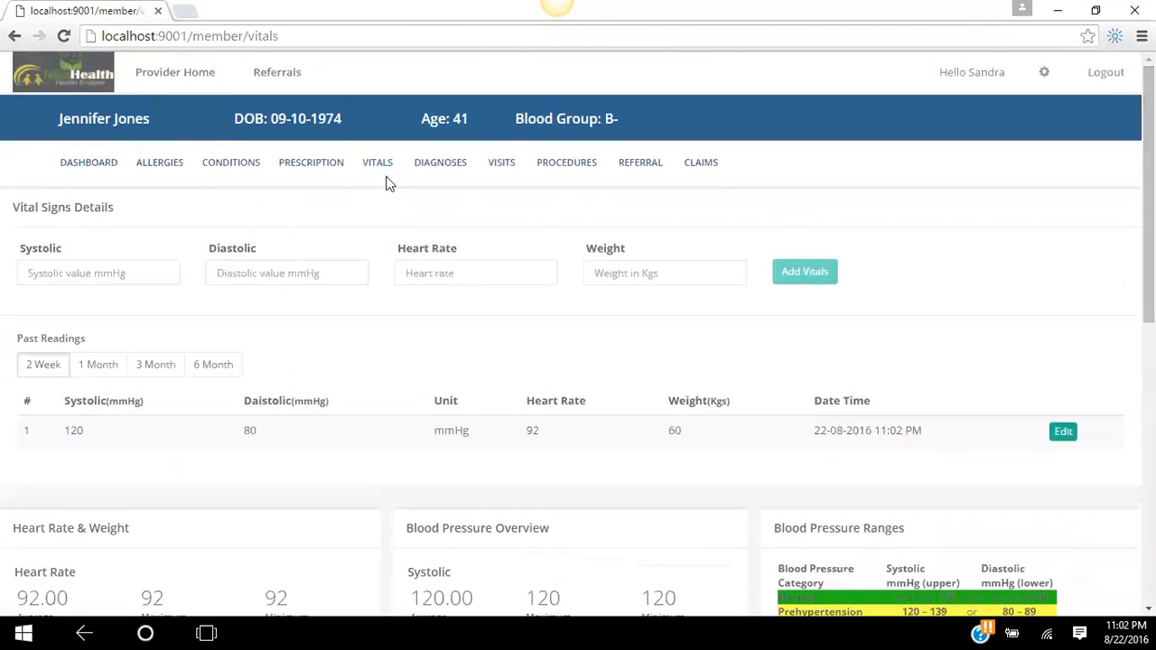
- On the Diagnoses page, enter diagnosis Malaria with the symptom High Fever
left_click(452, 170)
left_click(232, 269)
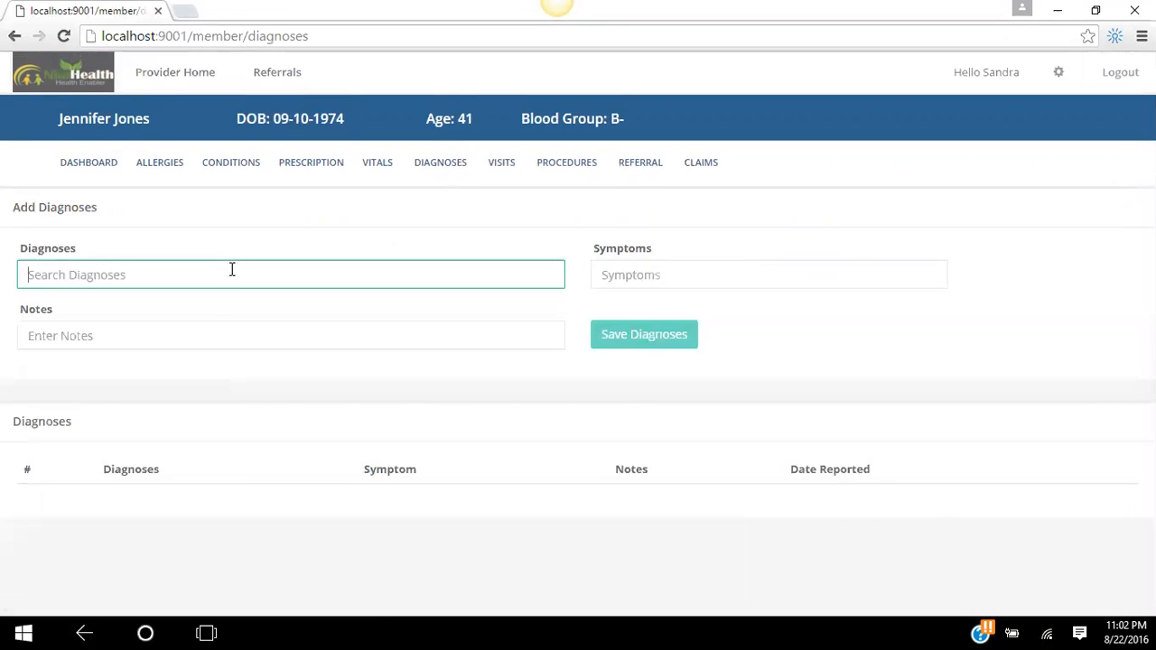
type("Malaria")
key("Tab")
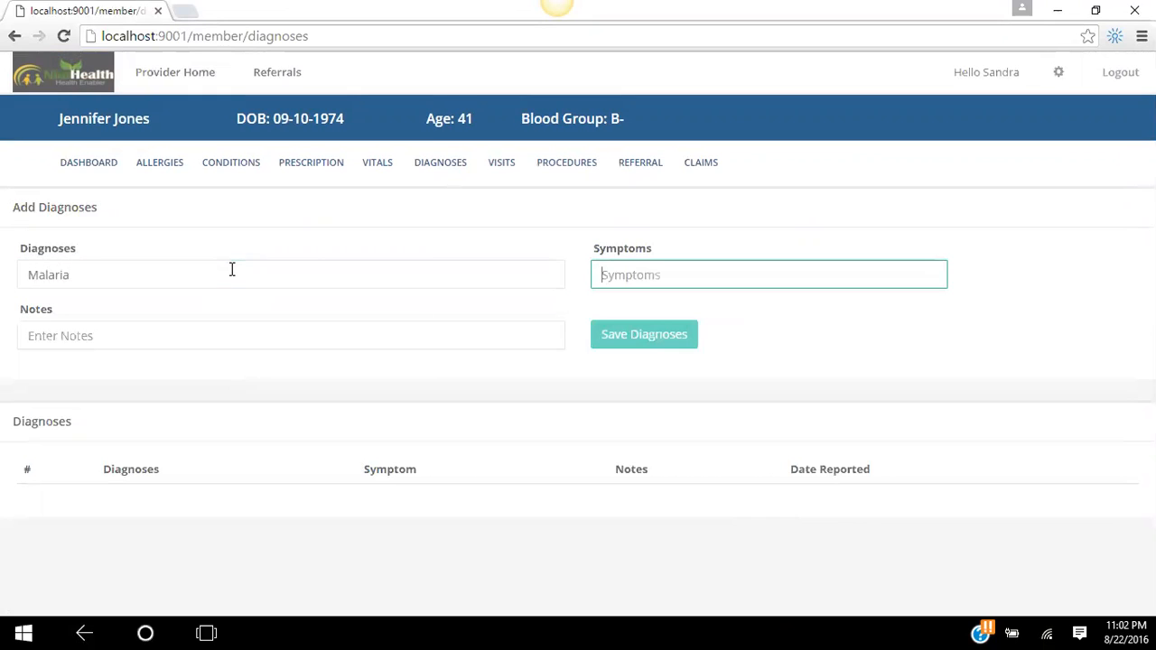
type("High Fever")
- Add the note 'Malaria is dignosed' and save the diagnosis
left_click(454, 343)
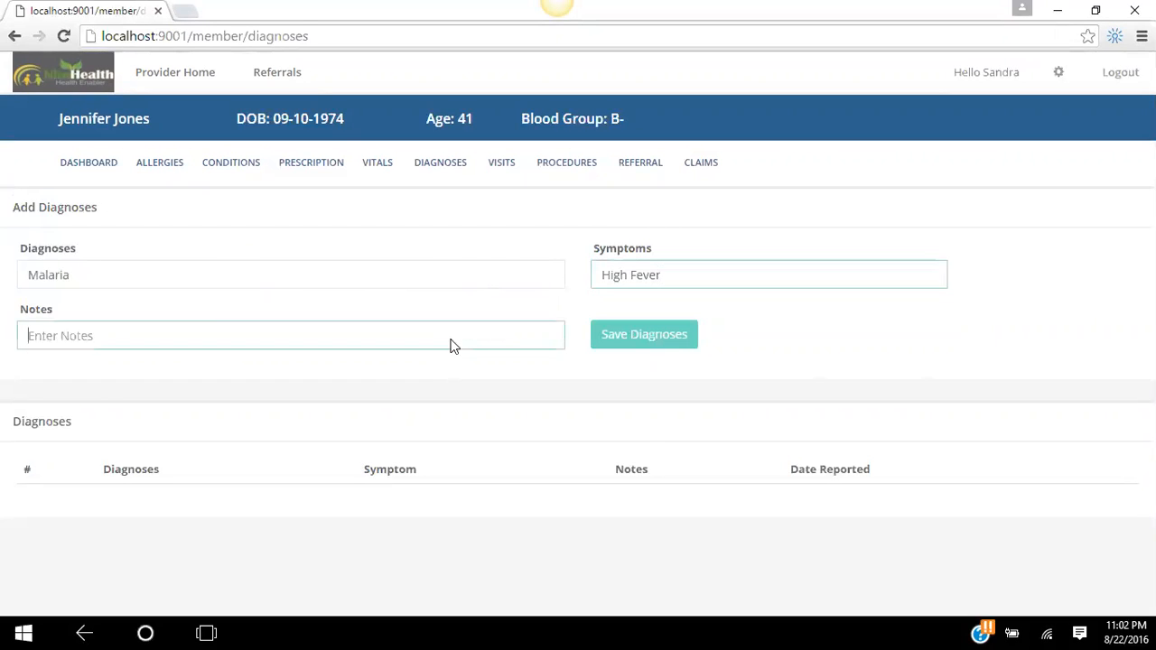
right_click(454, 345)
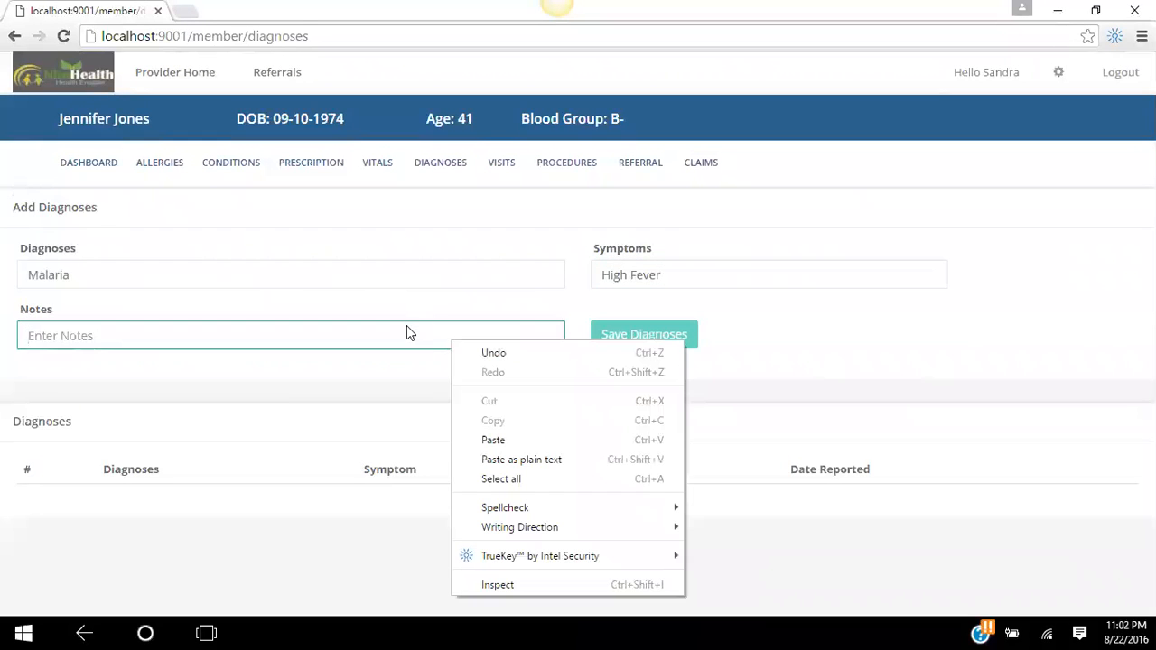
left_click(407, 332)
type("M")
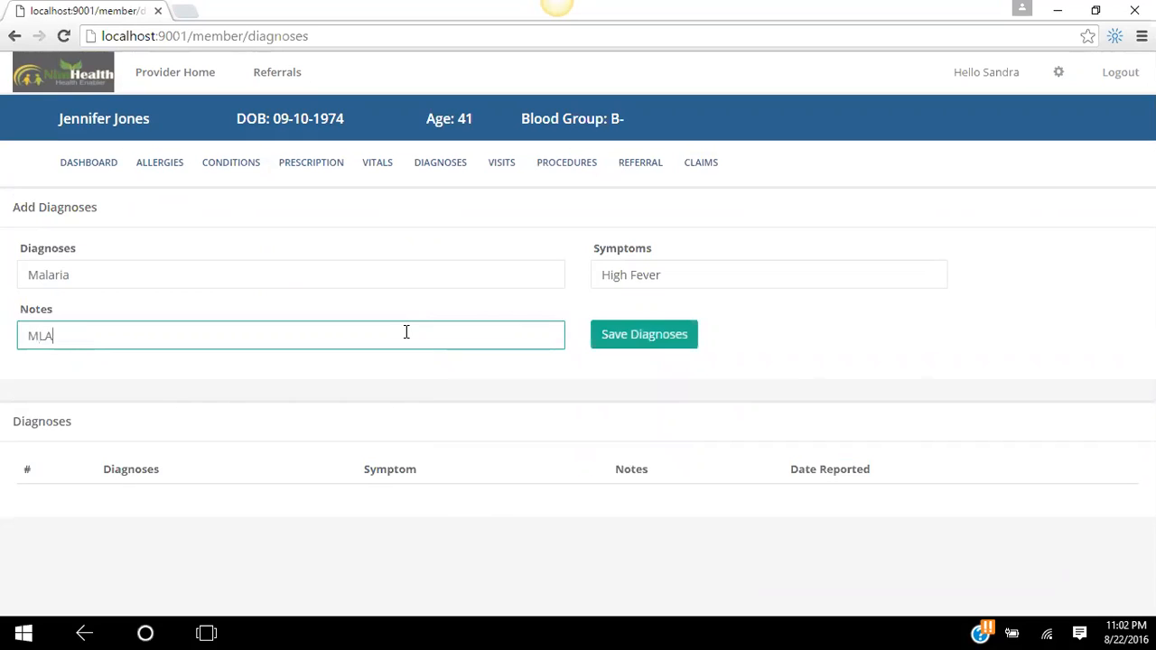
type("ALA")
key("BackSpace")
key("BackSpace")
key("BackSpace")
type("alaria ")
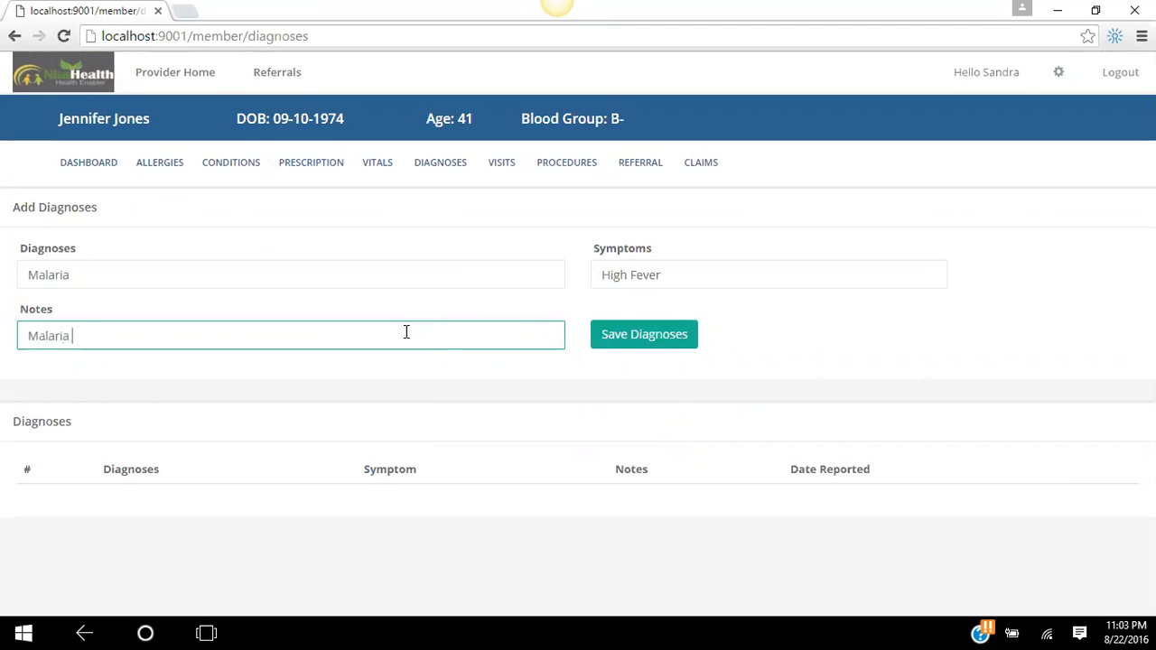
type("is dignosed for")
key("BackSpace")
key("BackSpace")
key("BackSpace")
key("BackSpace")
left_click(633, 335)
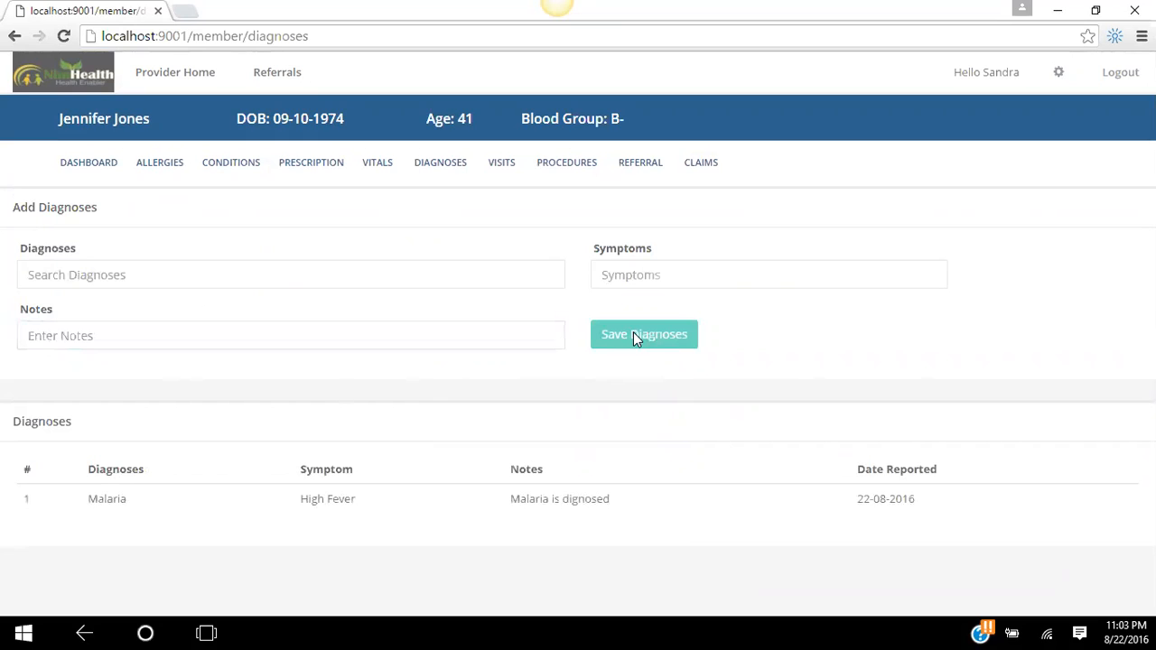
- Open the Referral form and mark the Malaria diagnosis as added to the referral
left_click(641, 164)
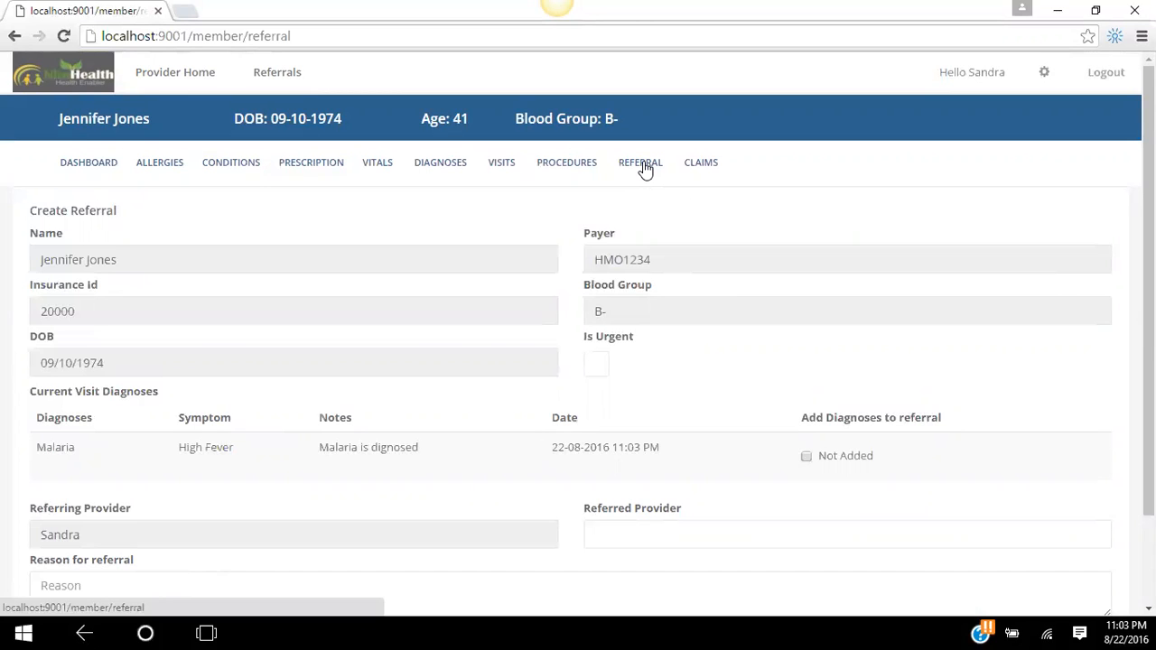
scroll(1098, 361, "down", 1)
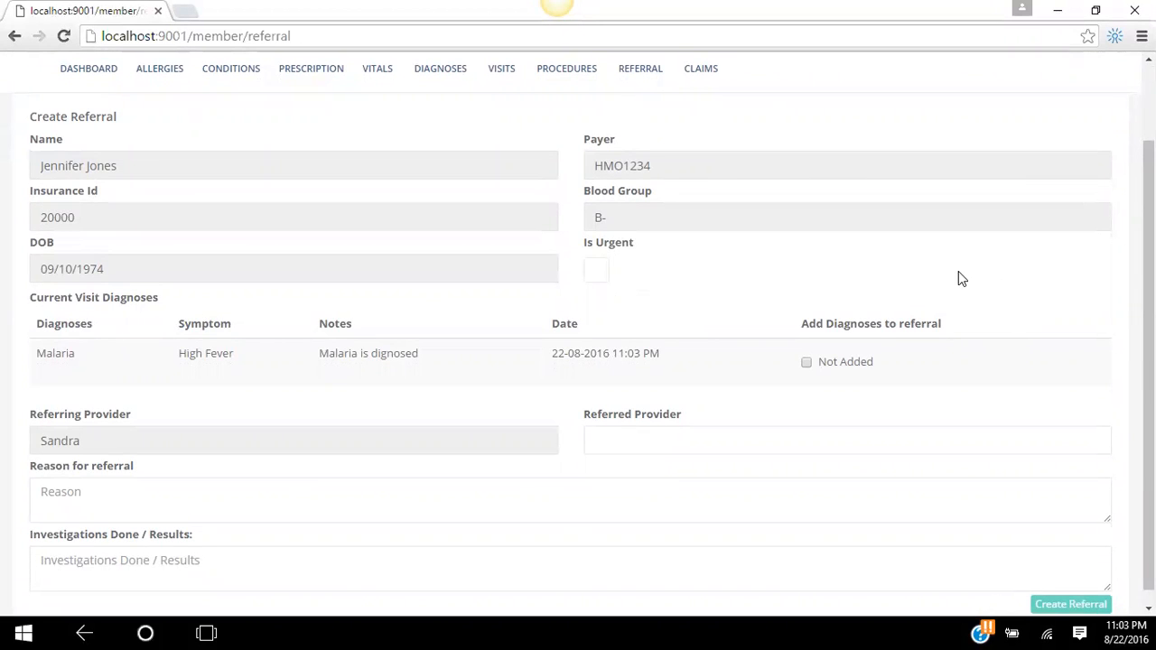
left_click(806, 364)
- Enter 10001 as the referred provider
left_click(681, 434)
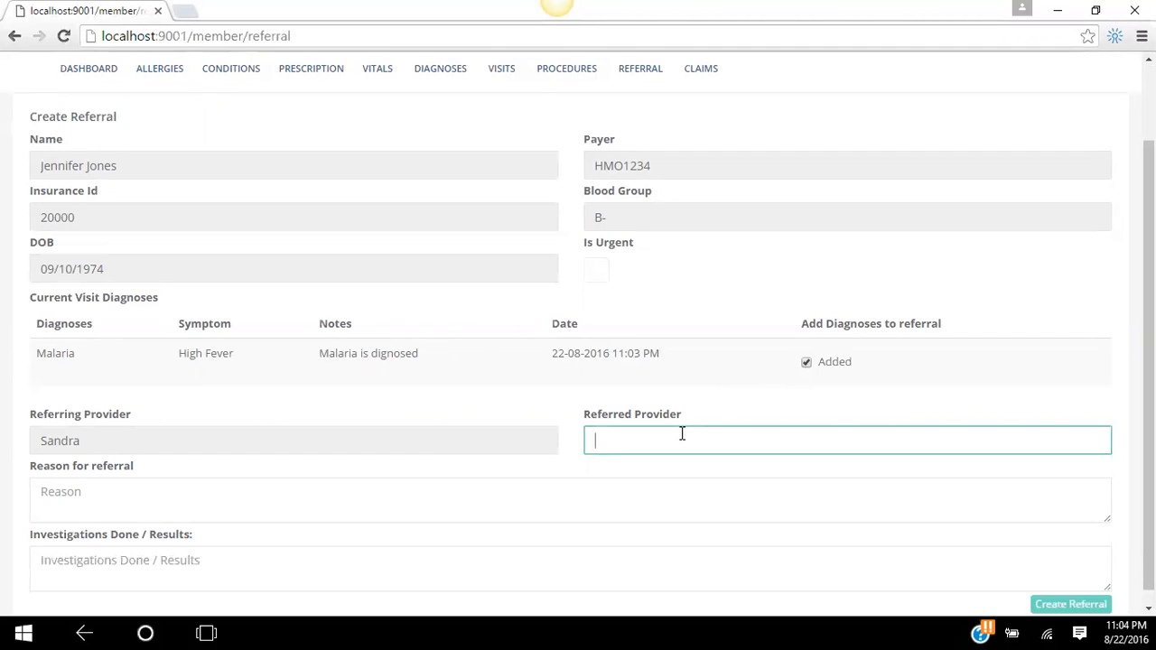
type("2")
key("BackSpace")
type("10001")
scroll(1078, 325, "down", 1)
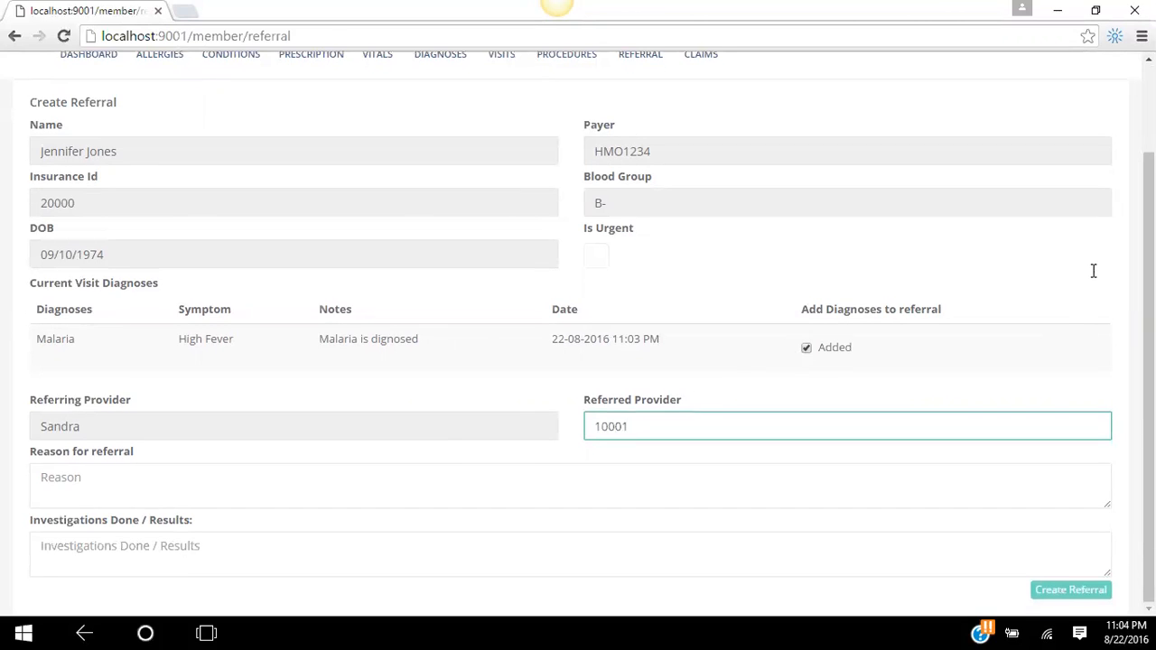
- Write the referral reason 'Diagnosed with Malaria hence referring it for claim as it covers under the plan'
left_click(702, 497)
left_click(936, 425)
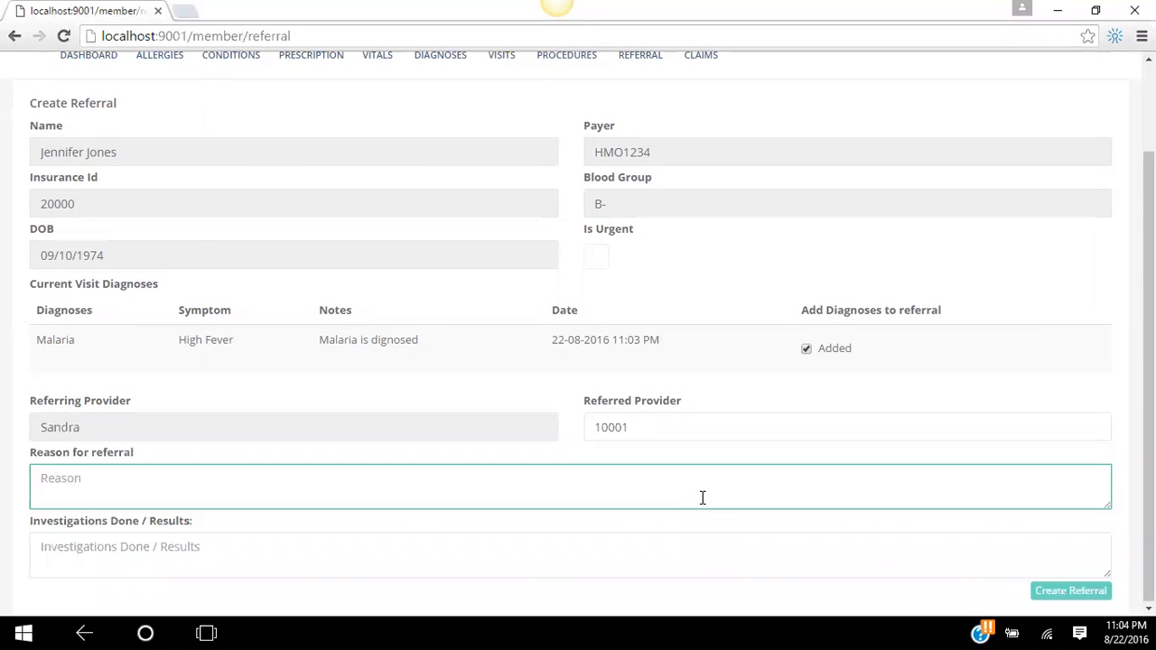
type("a")
key("BackSpace")
key("BackSpace")
type("Diagnosed with Mal")
key("BackSpace")
type("l")
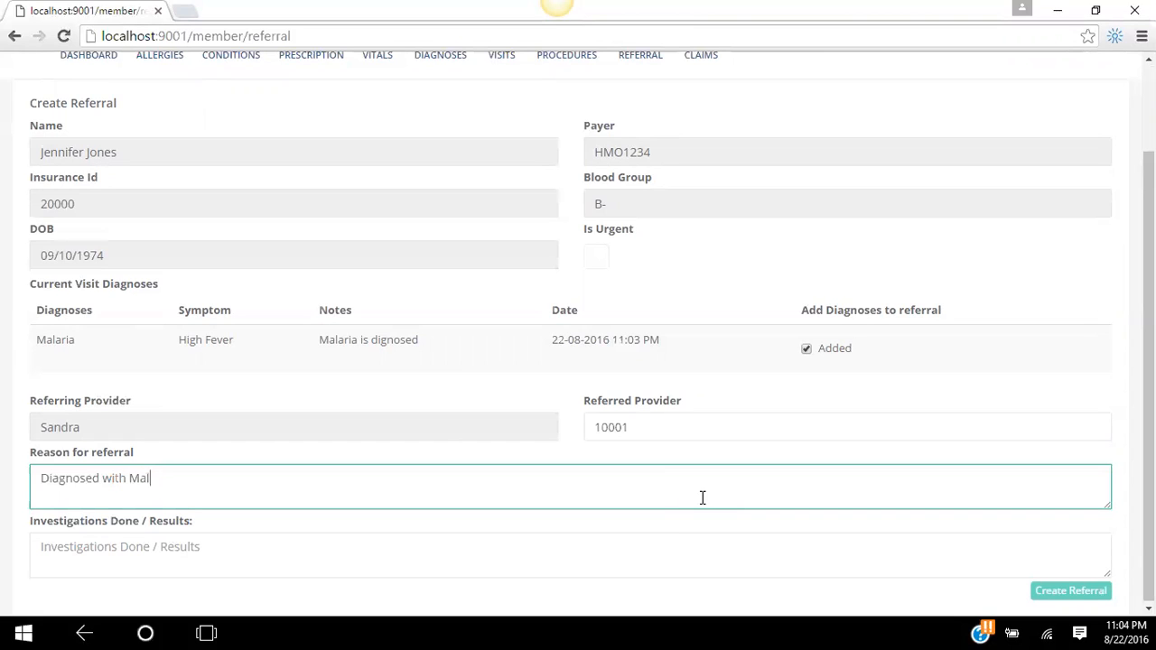
type("aria hence ref")
type("erring it ")
type("f")
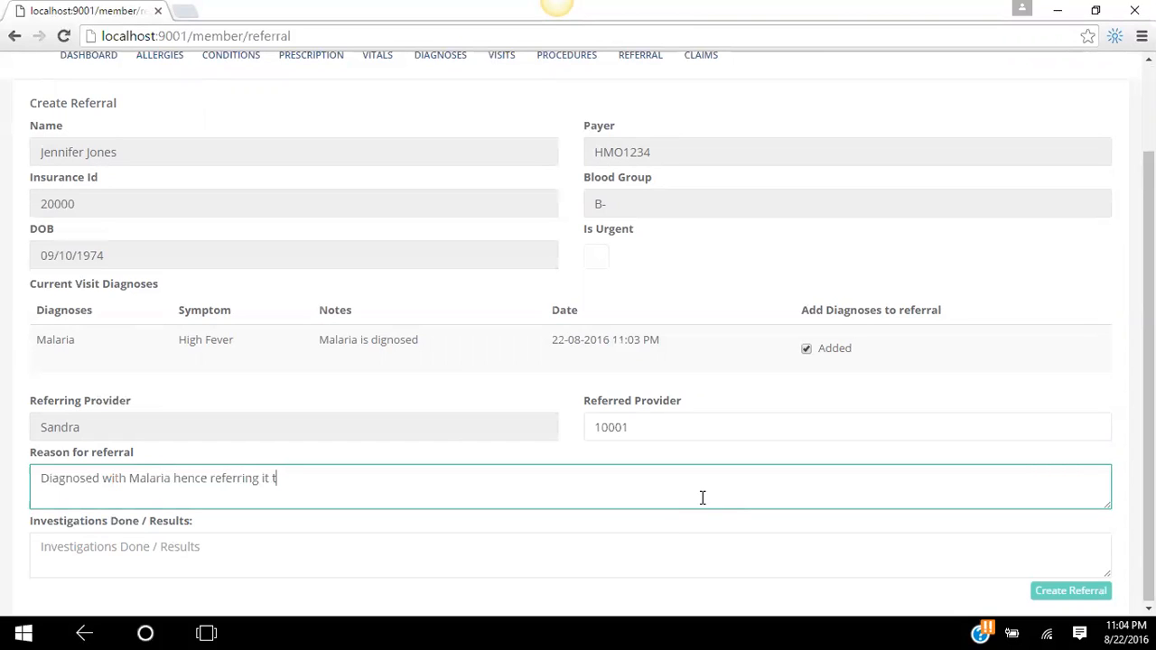
type("or claim as it o")
type("overs under the plan")
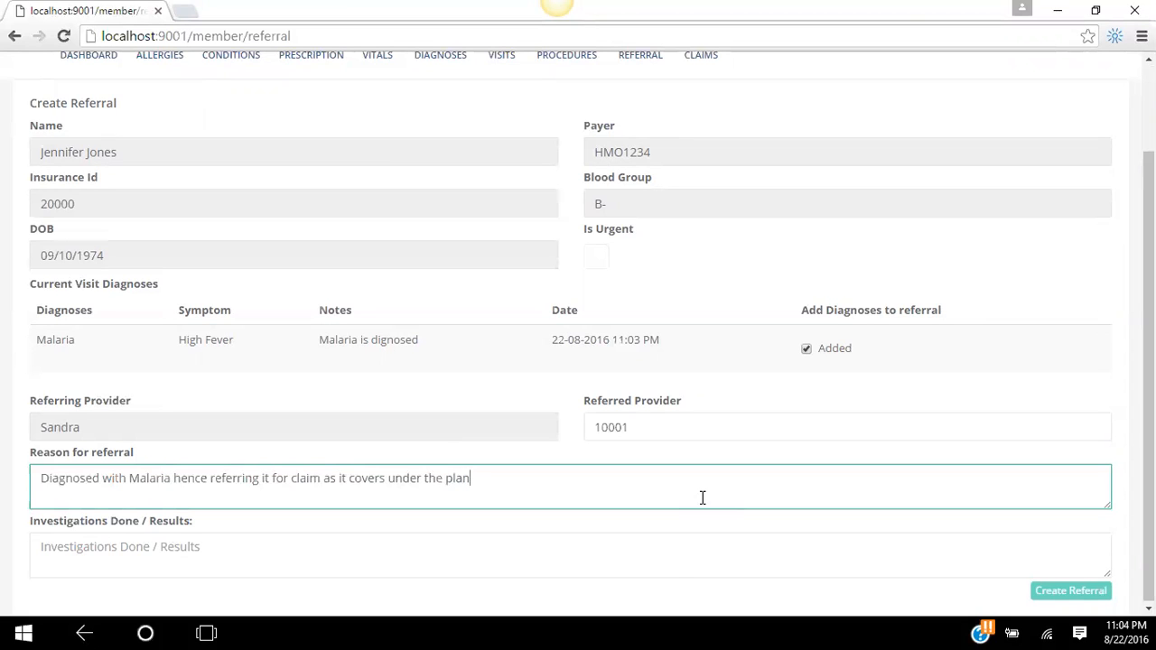
left_click(675, 580)
left_click(1037, 273)
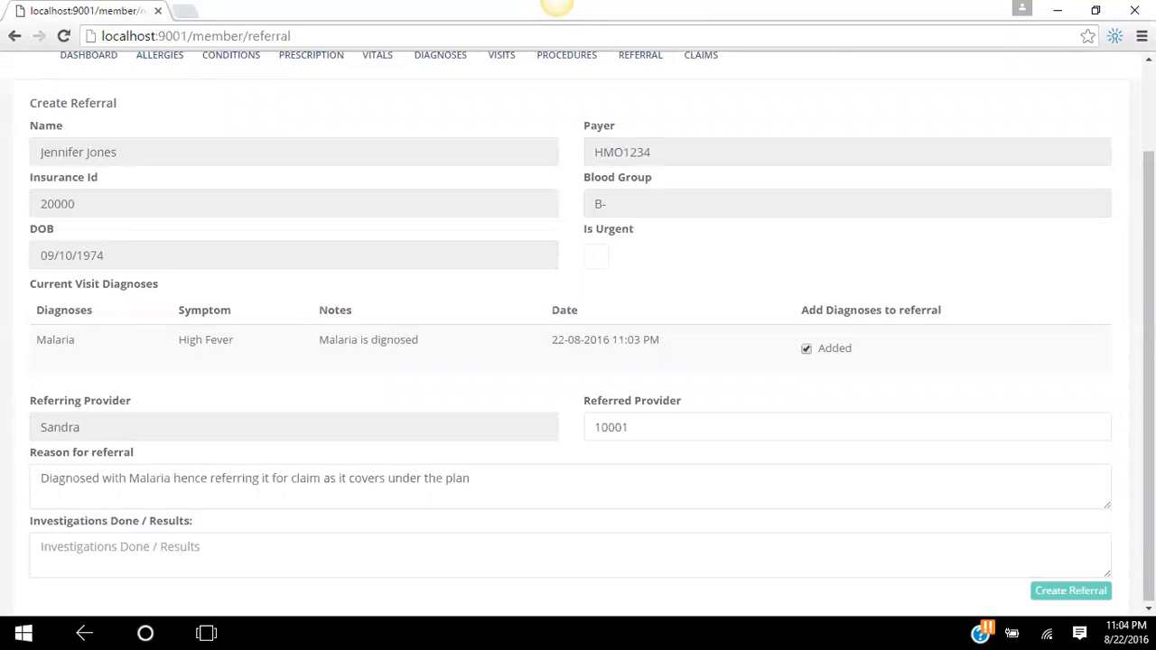
- Enter 'Yes/Dignosed with Malaria' in Investigations Done / Results
left_click(604, 556)
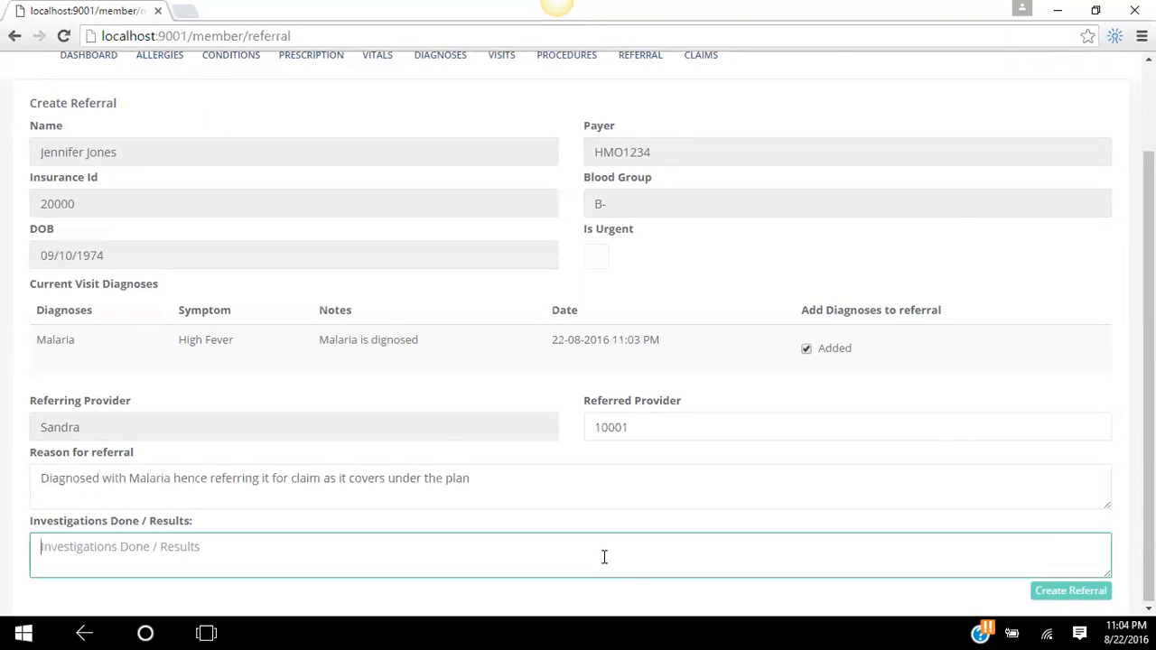
type("Yes/")
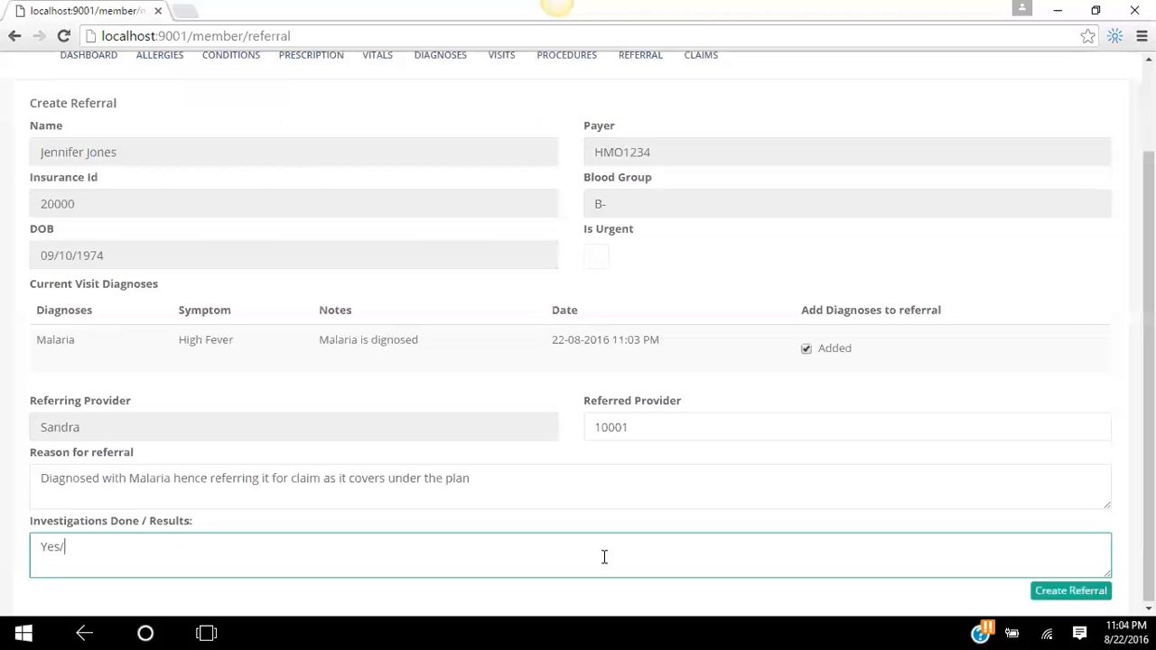
type("Dignosed with Malaria")
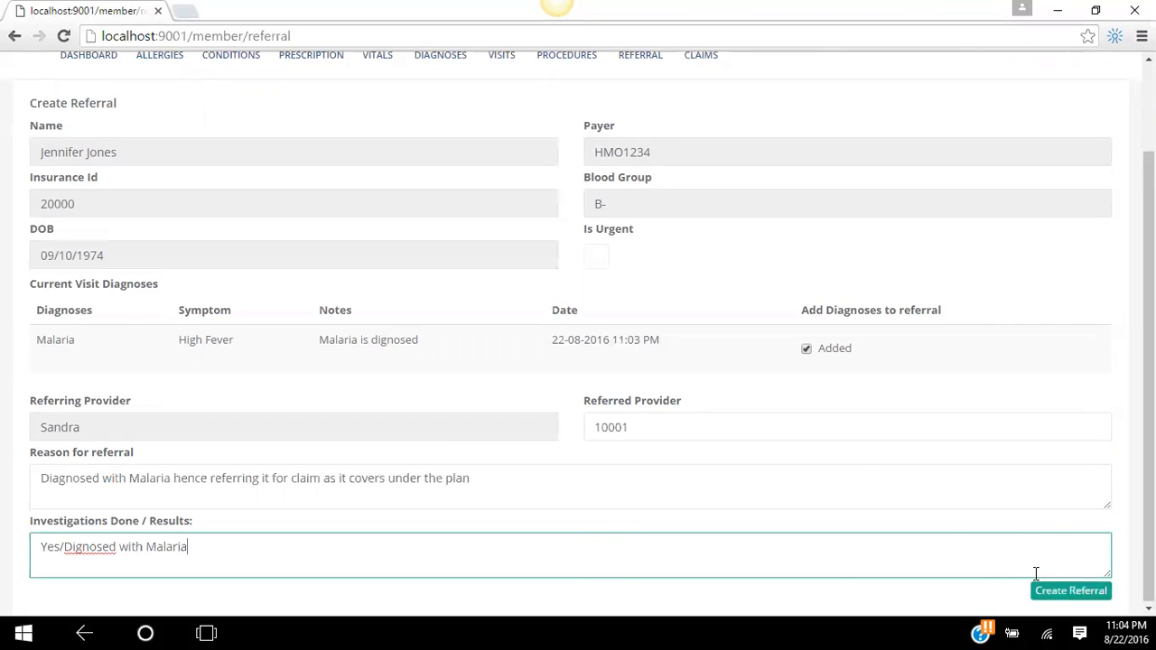
- Tick Is Urgent and submit the Malaria referral with Create Referral
left_click(599, 270)
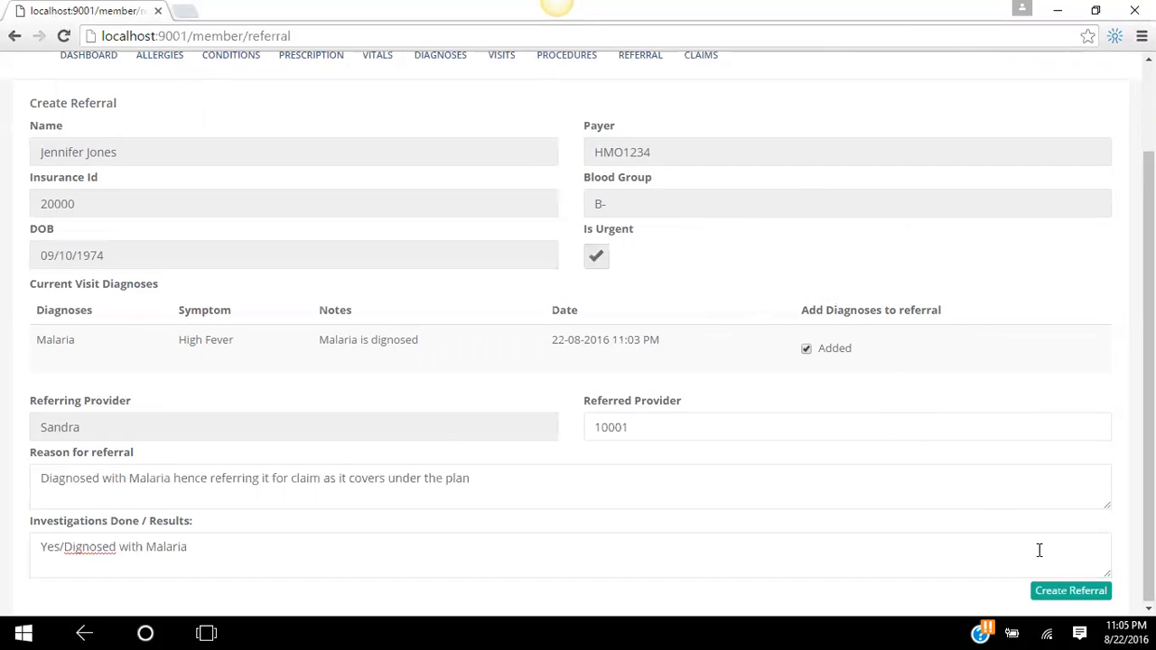
left_click(1051, 593)
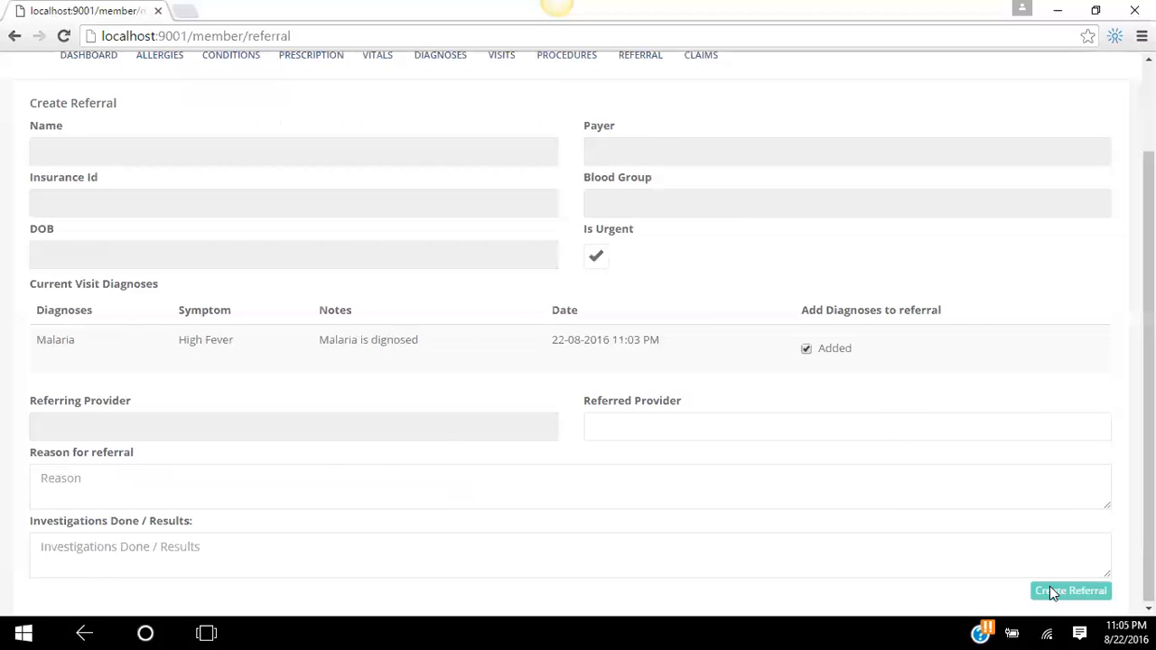
scroll(1076, 439, "up", 2)
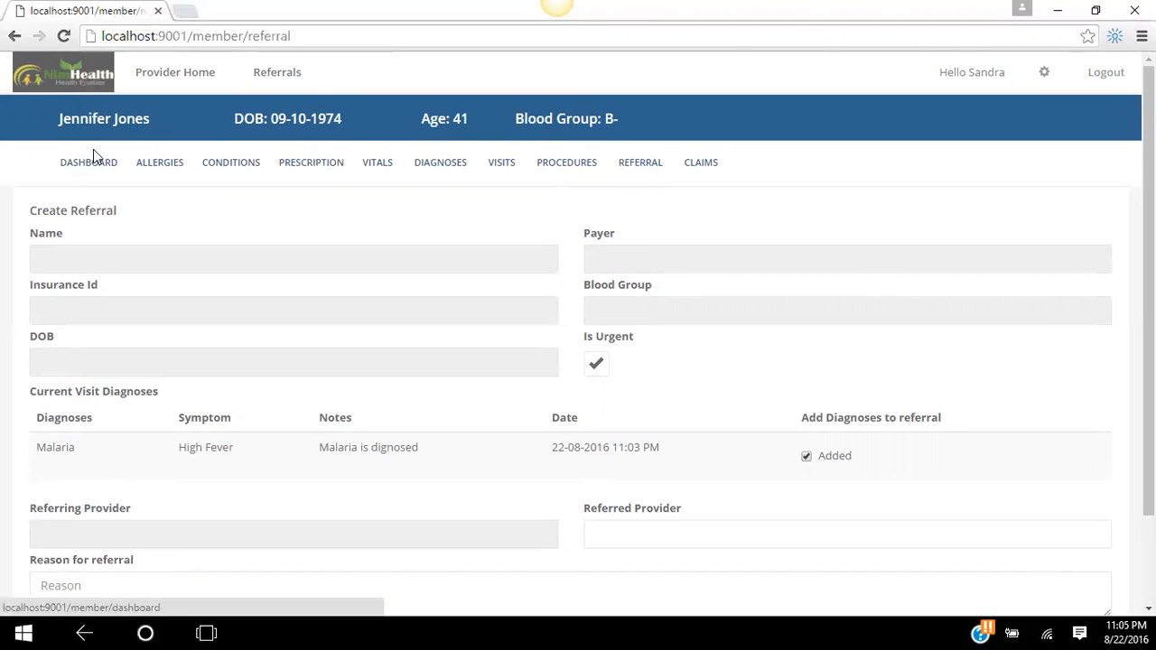
- Show the Outbound Referrals list and highlight row 5, the new Malaria referral marked Requested
left_click(267, 79)
left_click(198, 176)
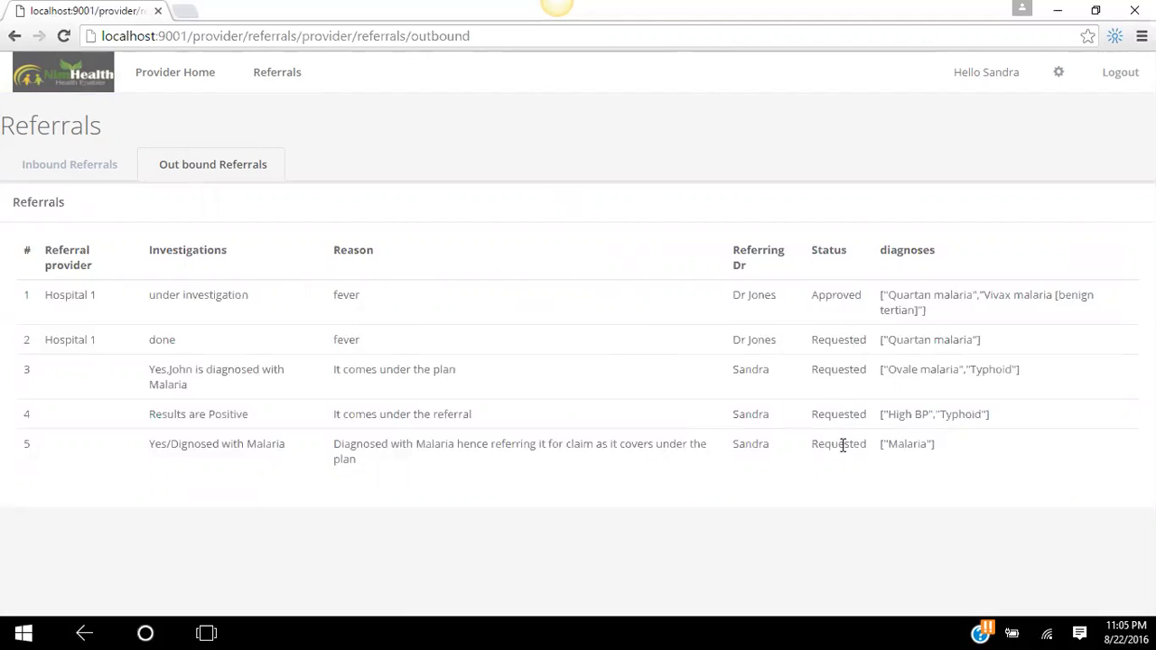
left_click_drag(952, 456, 147, 446)
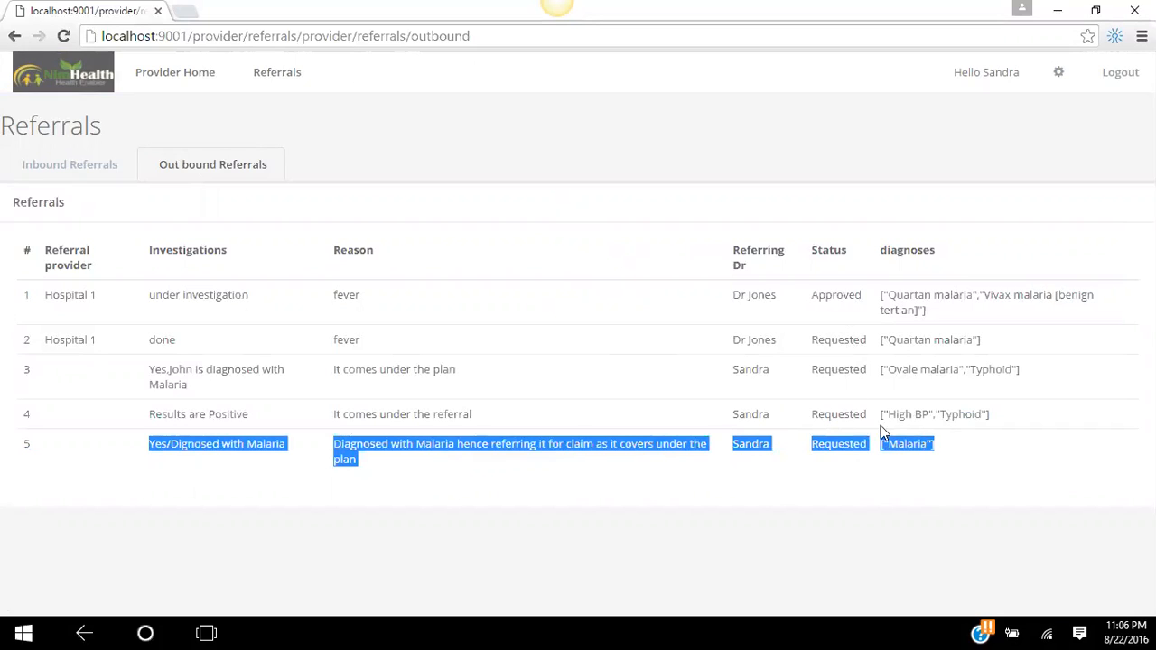
- Log out of the provider account and fill in the saved payer e-mail
left_click(1117, 95)
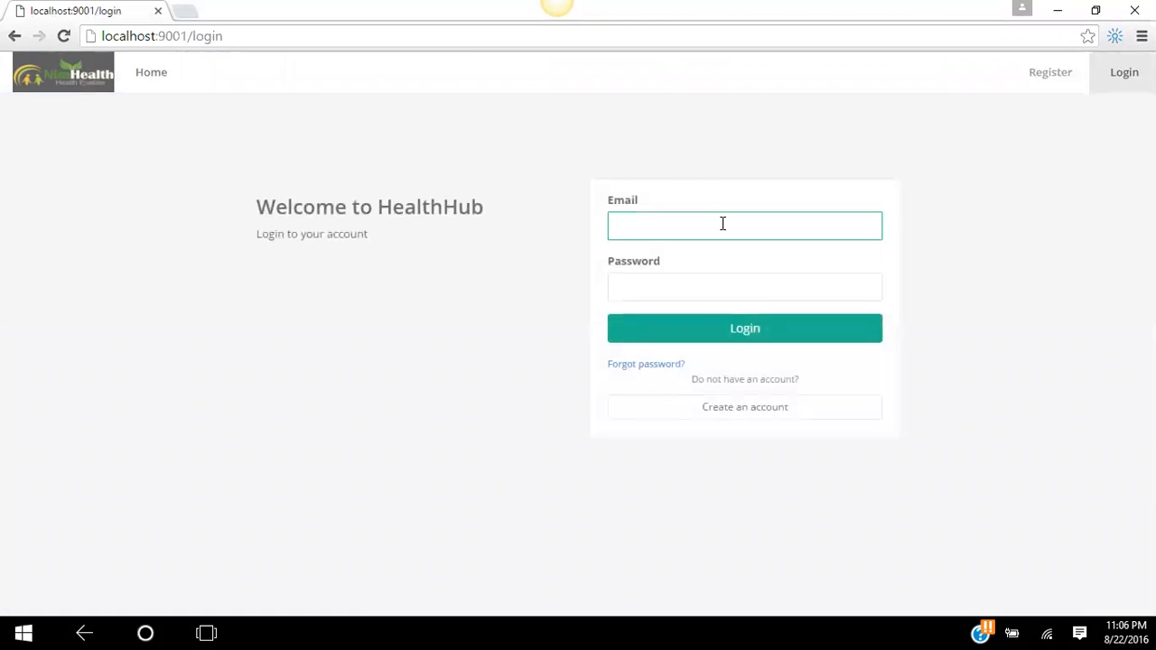
type("tom")
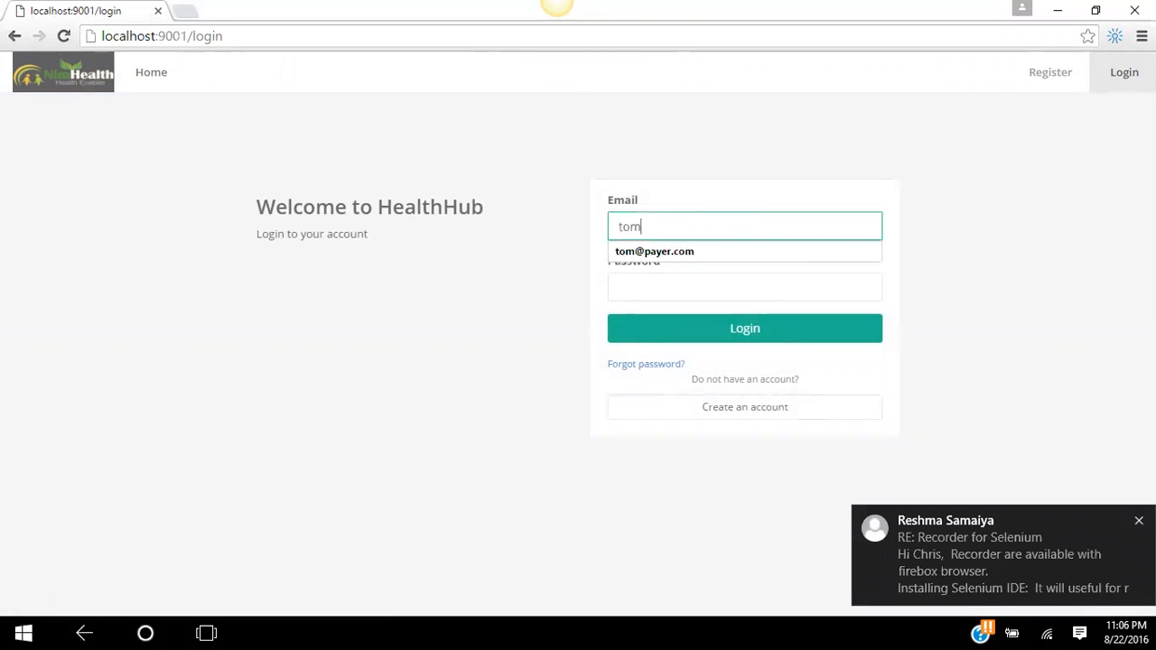
left_click(1139, 521)
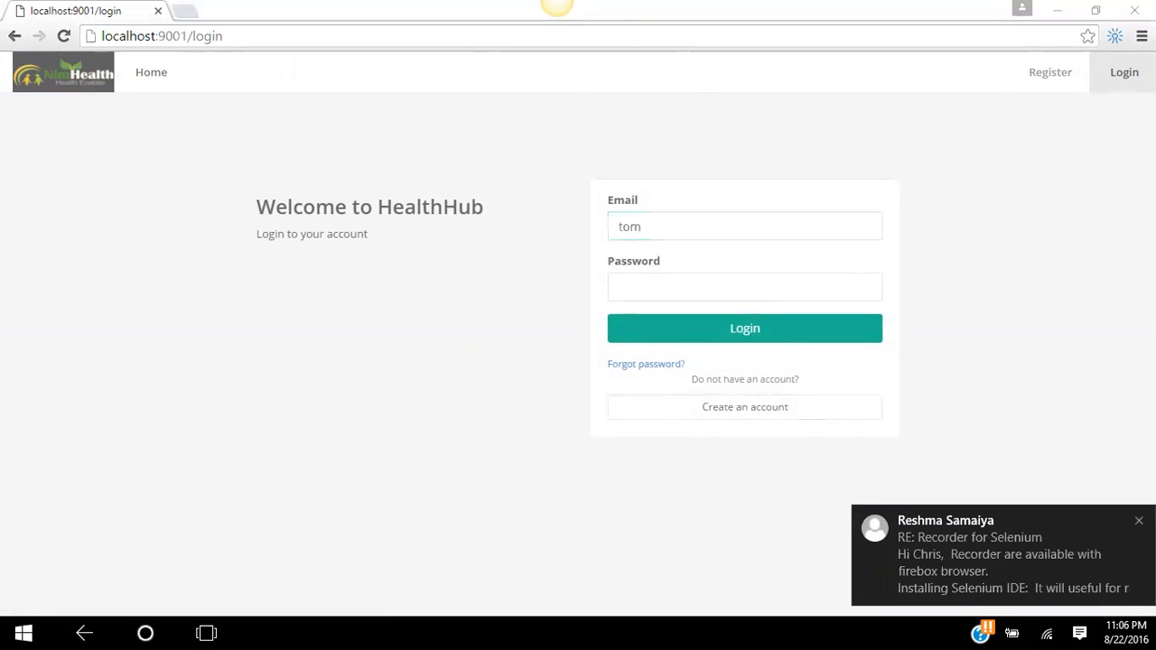
left_click(738, 222)
left_click(718, 251)
left_click(702, 291)
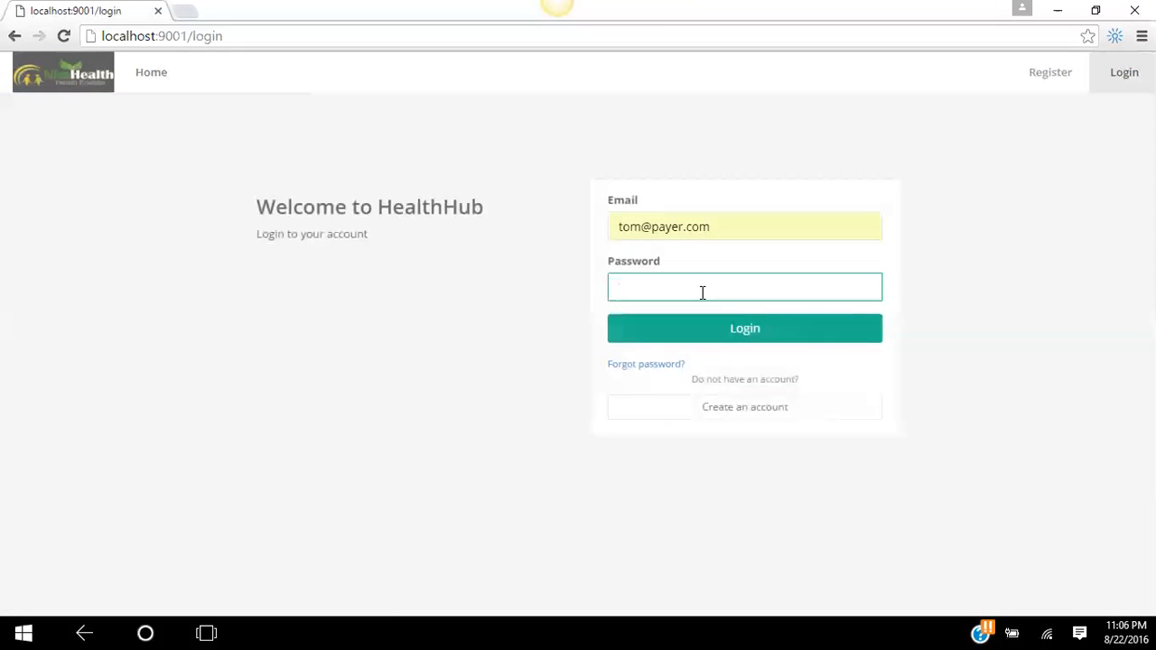
- Enter the payer account password and log in to the Payer Dashboard
type("••")
key("BackSpace")
key("BackSpace")
type("••")
key("BackSpace")
key("BackSpace")
type("•••")
left_click(702, 331)
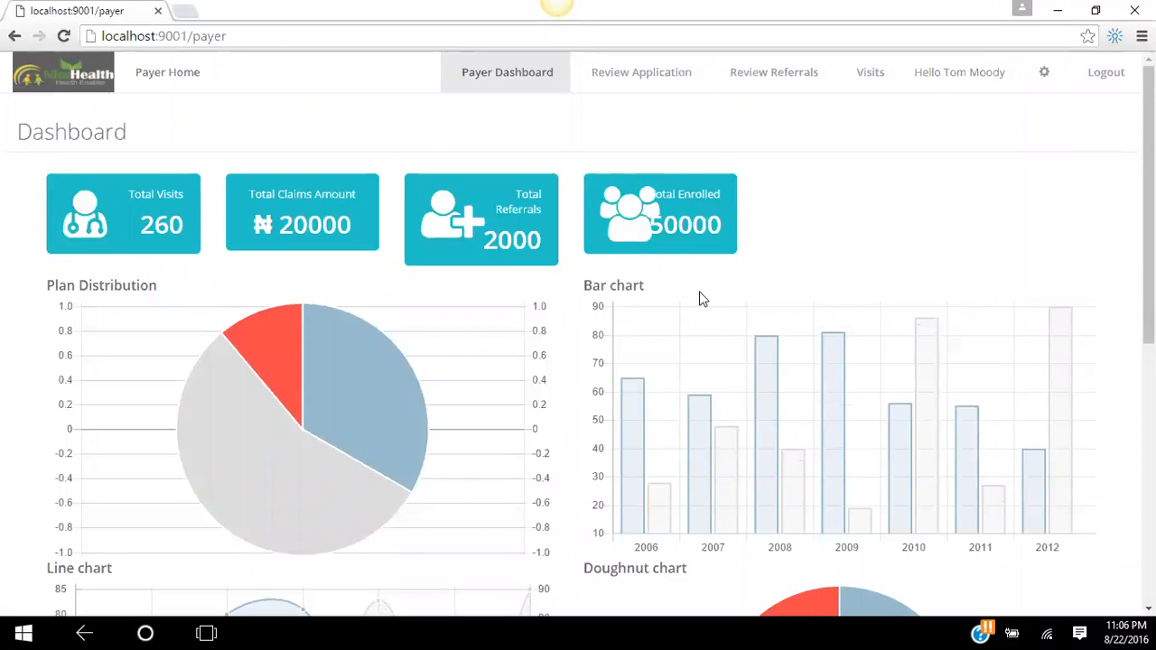
- Open Review Referral Requests and scroll through the incoming Requested and Approved referrals
left_click(788, 89)
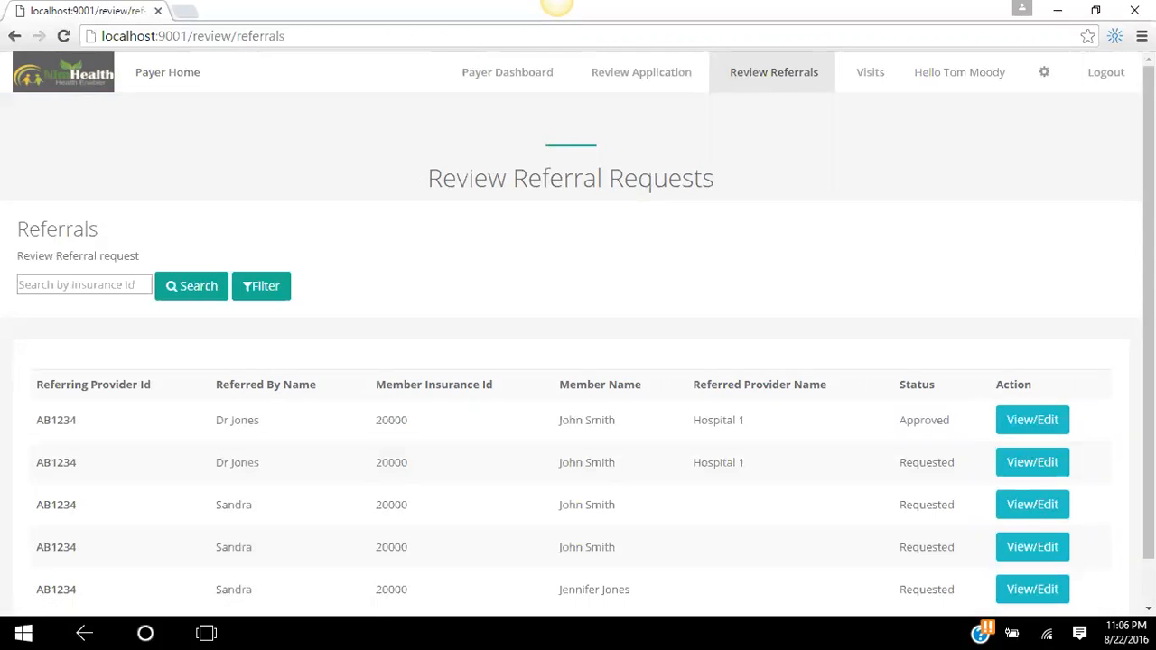
scroll(1094, 256, "down", 1)
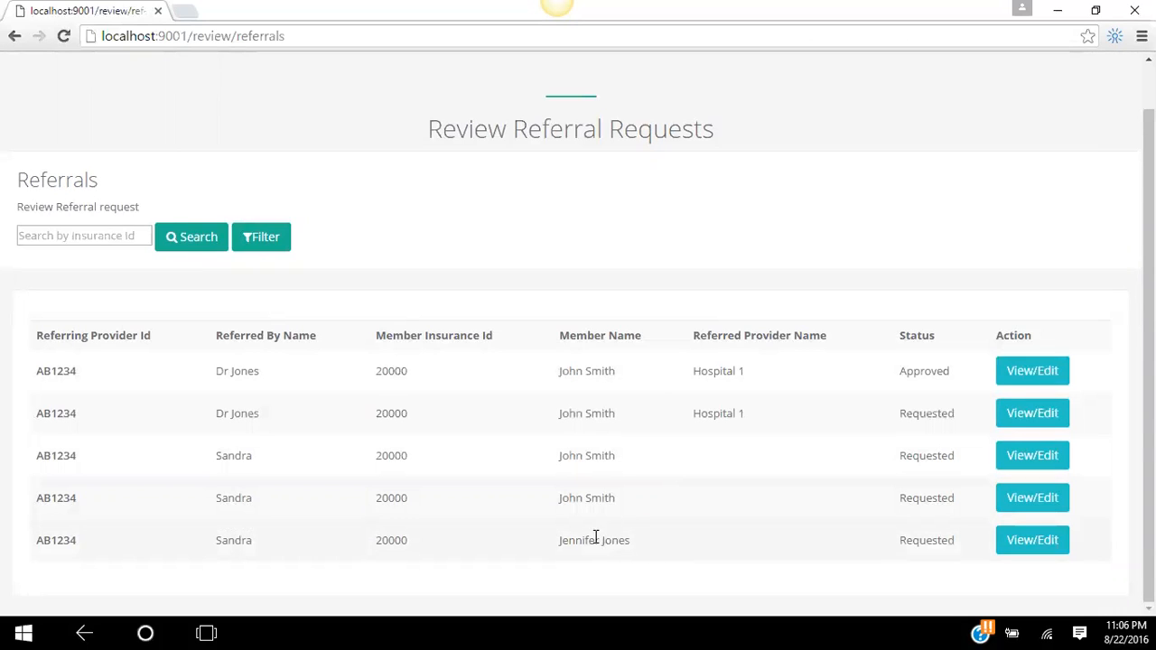
- Open the last row's Malaria referral details and check its status options, leaving it Requested
left_click(1027, 545)
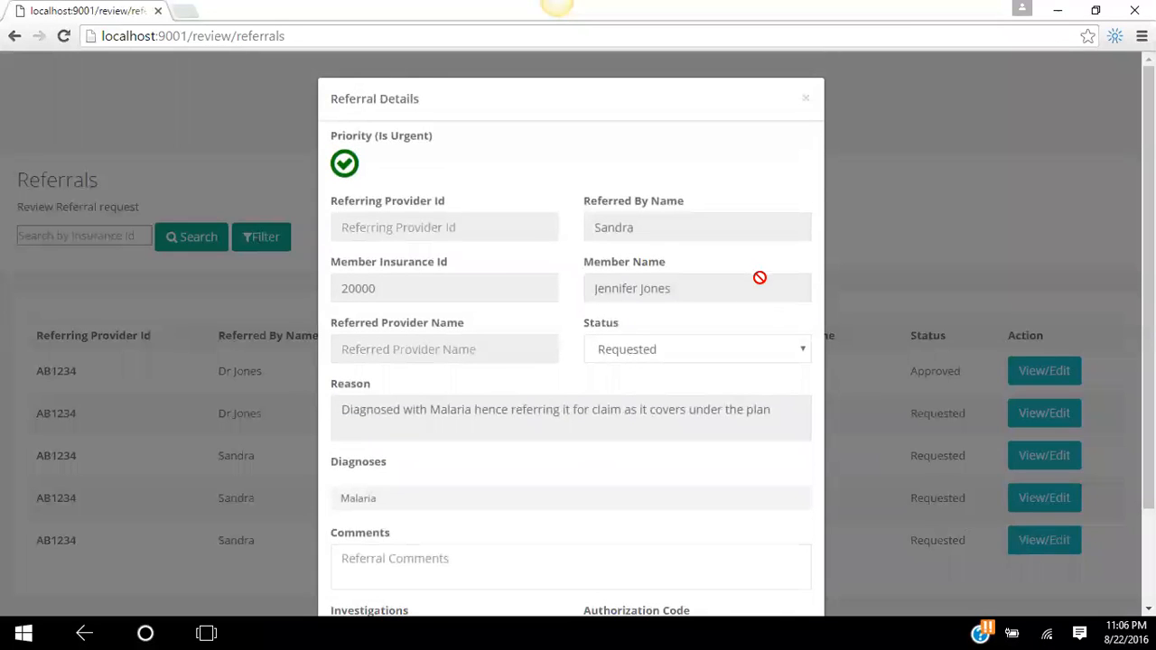
key("Escape")
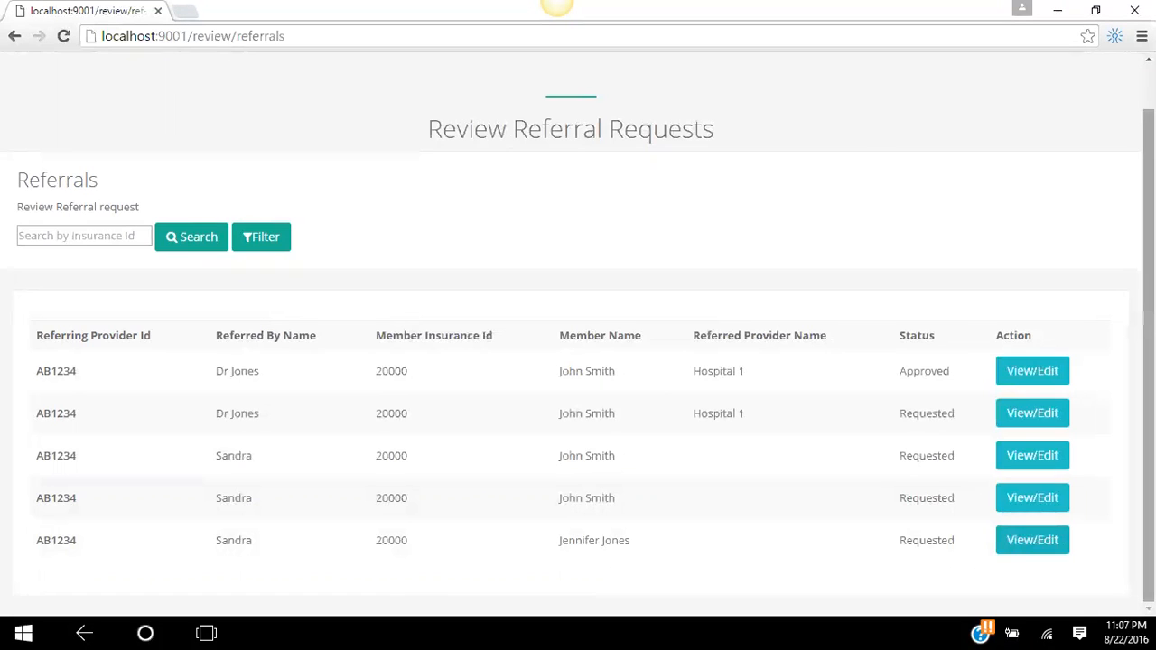
left_click(1020, 542)
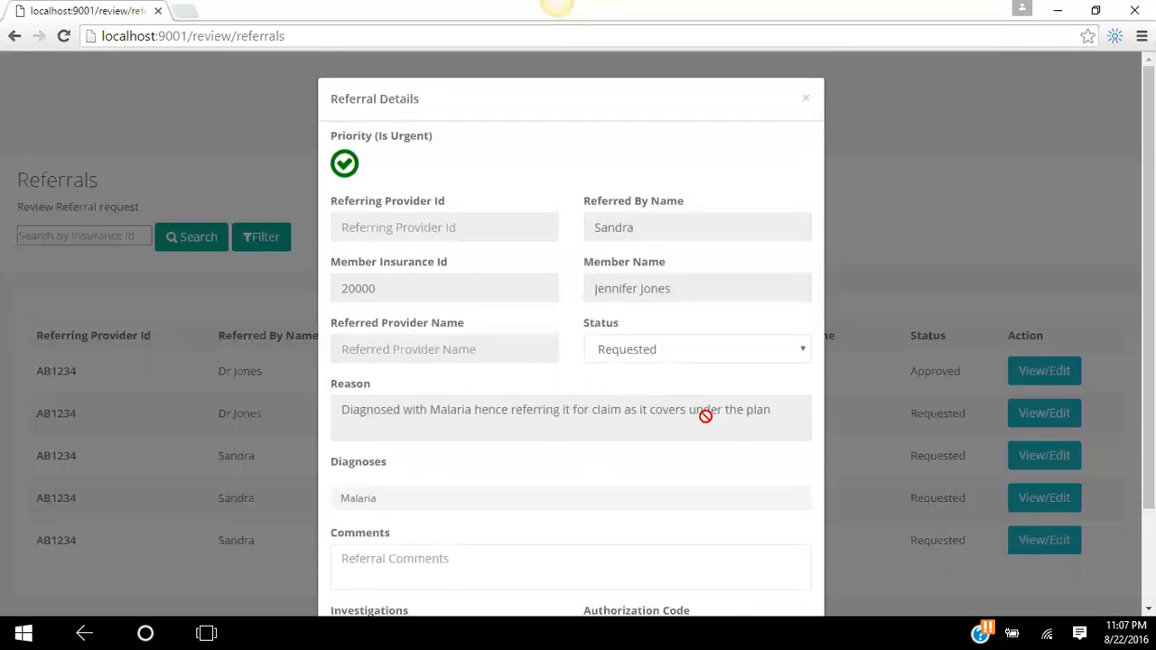
scroll(714, 108, "down", 2)
scroll(729, 57, "up", 1)
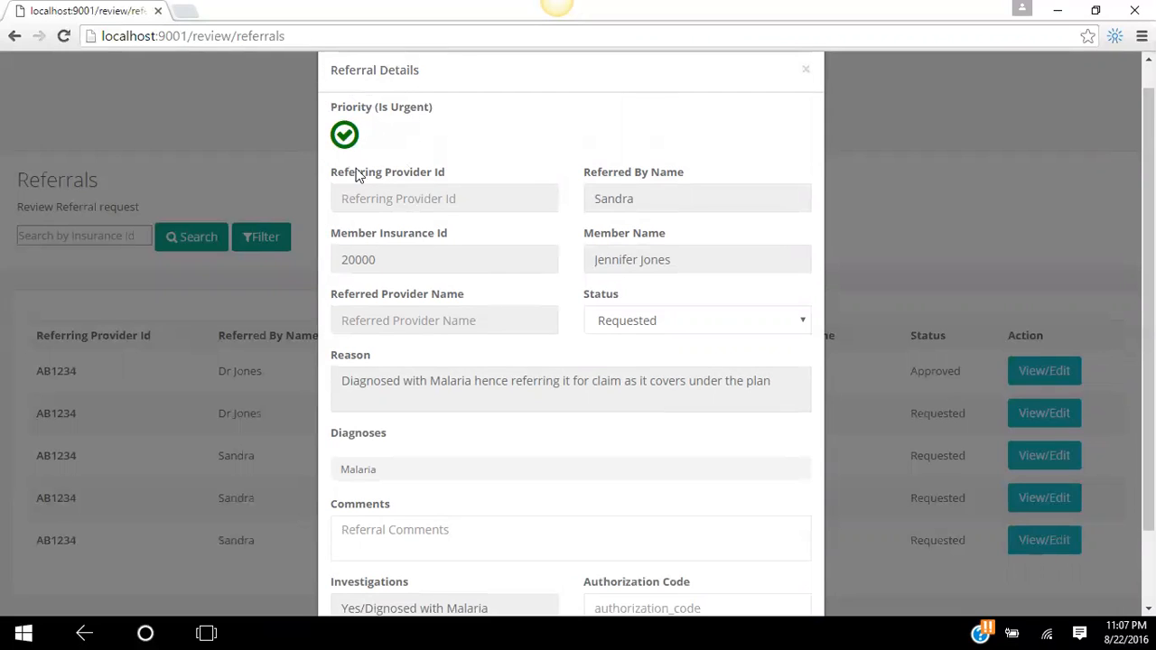
left_click(647, 319)
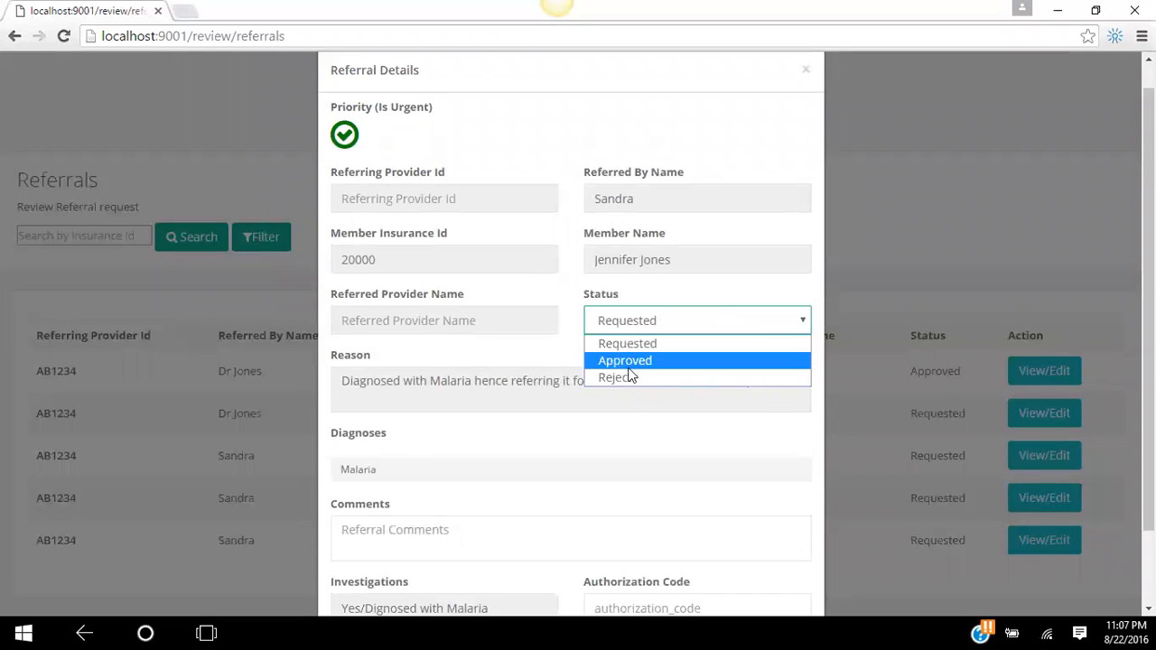
left_click(677, 288)
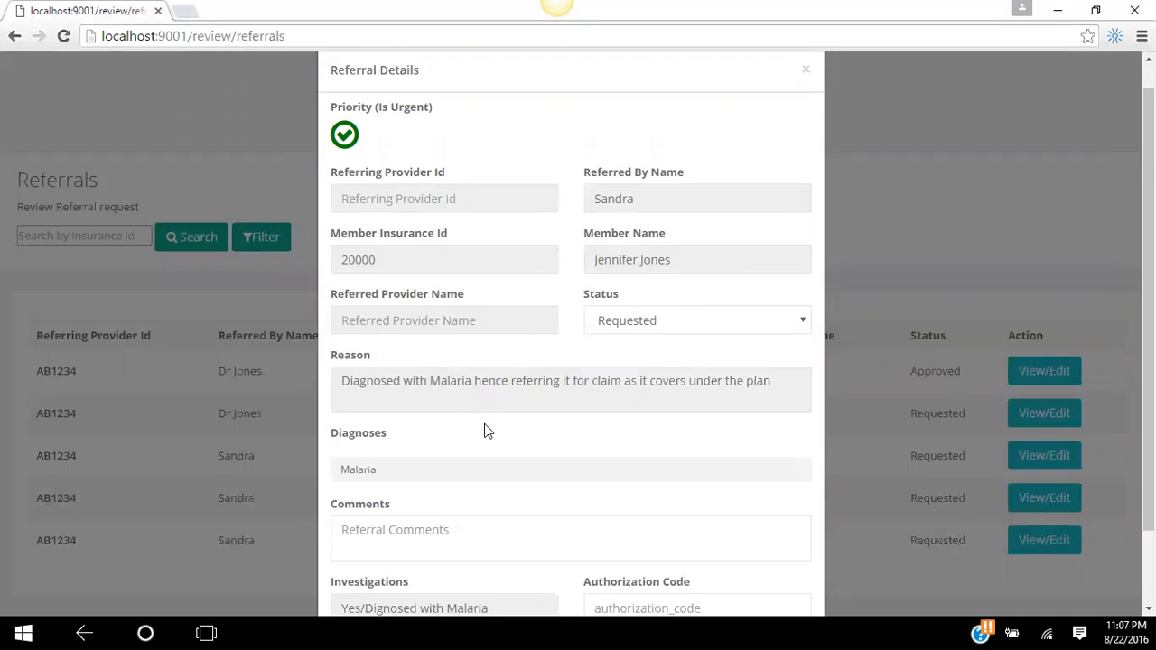
left_click(440, 540)
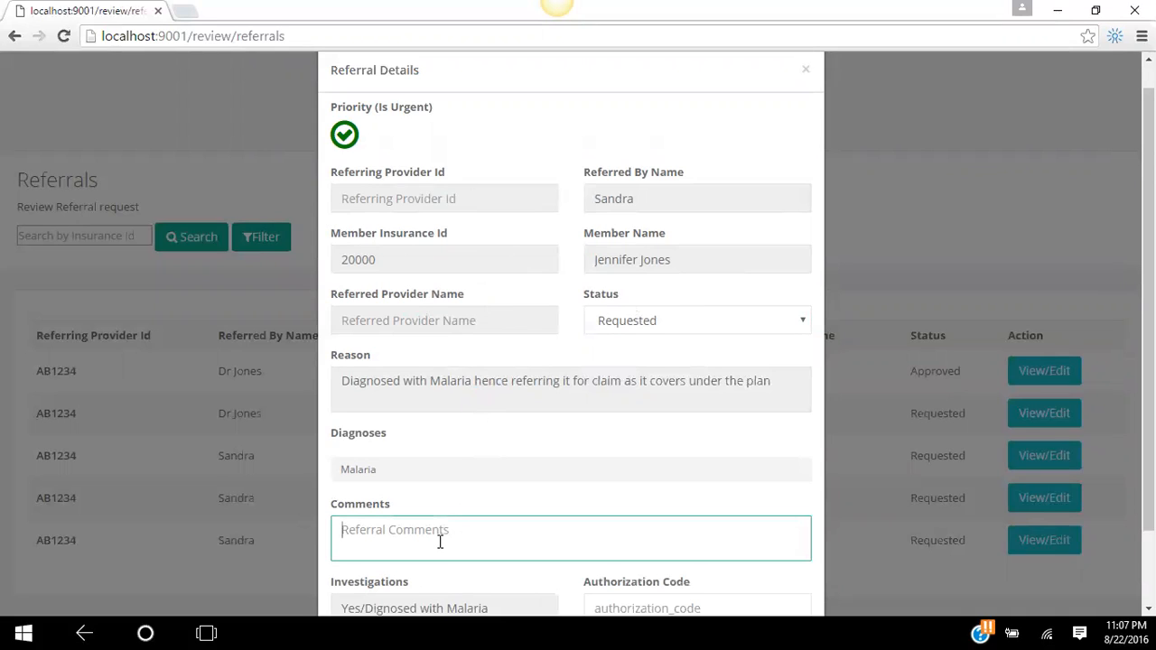
type("Approved")
scroll(725, 361, "down", 1)
scroll(732, 325, "up", 1)
left_click(672, 554)
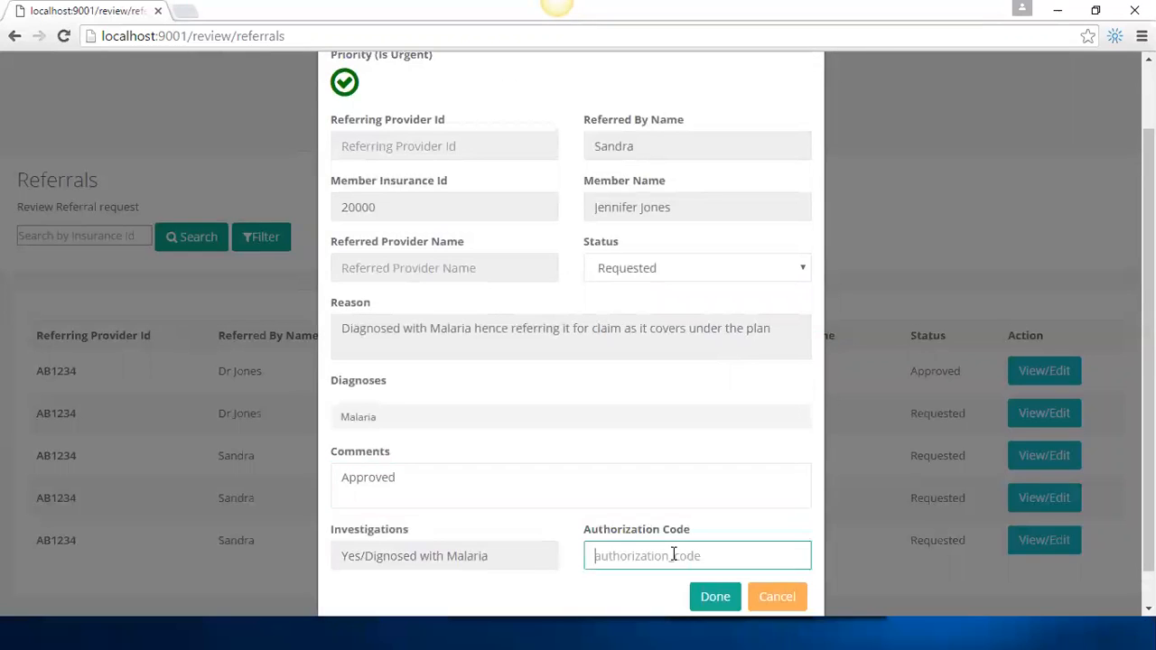
type("1221")
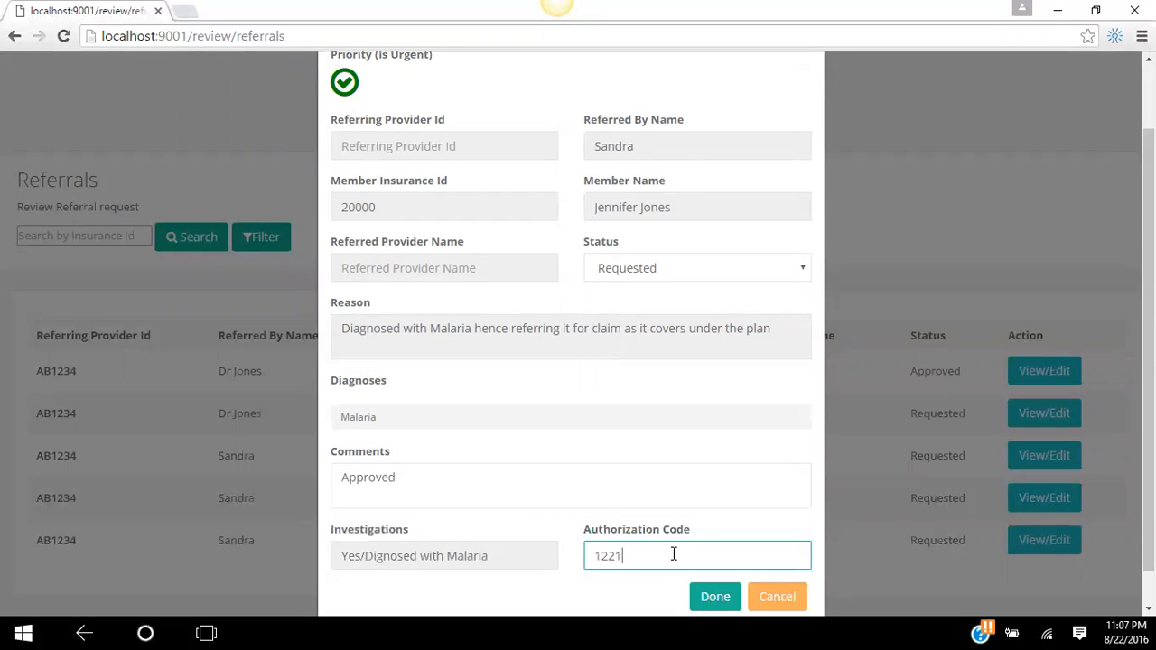
- Set the referral status to Approved and save the changes
left_click(786, 263)
key("Down")
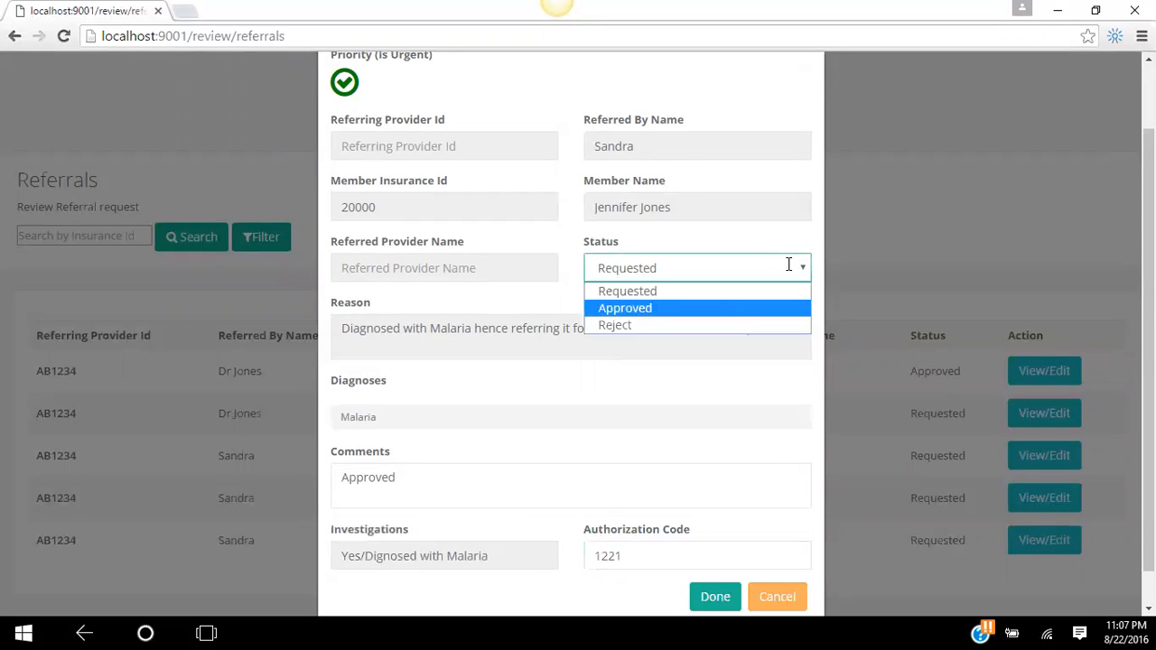
left_click(739, 308)
left_click(715, 596)
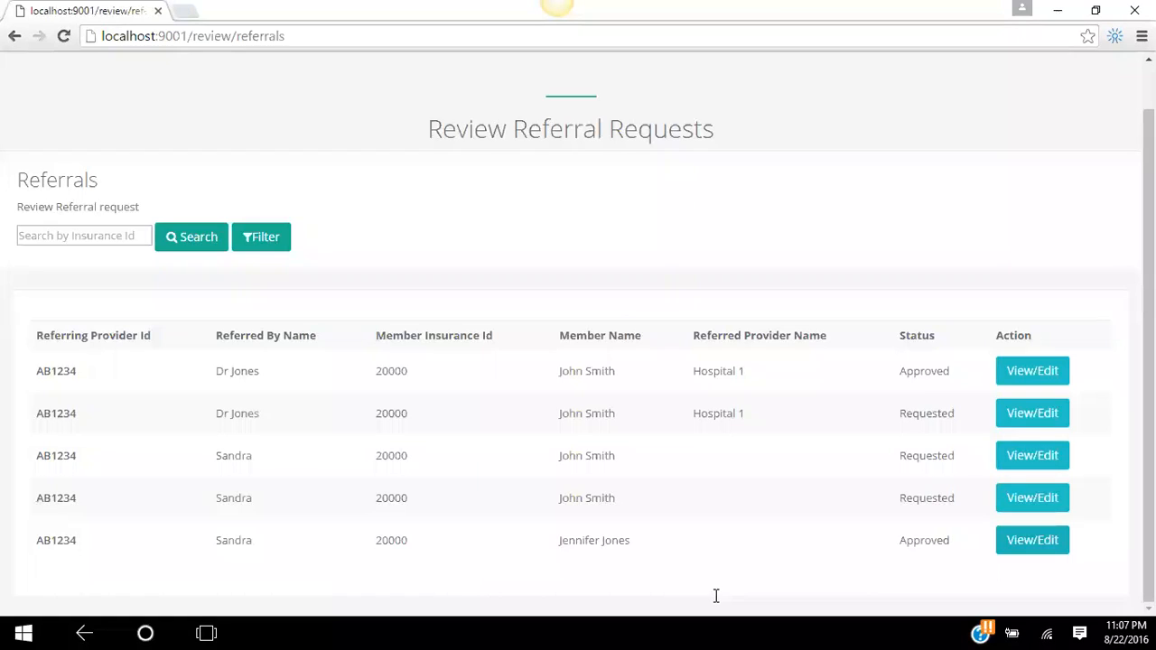
scroll(887, 258, "up", 1)
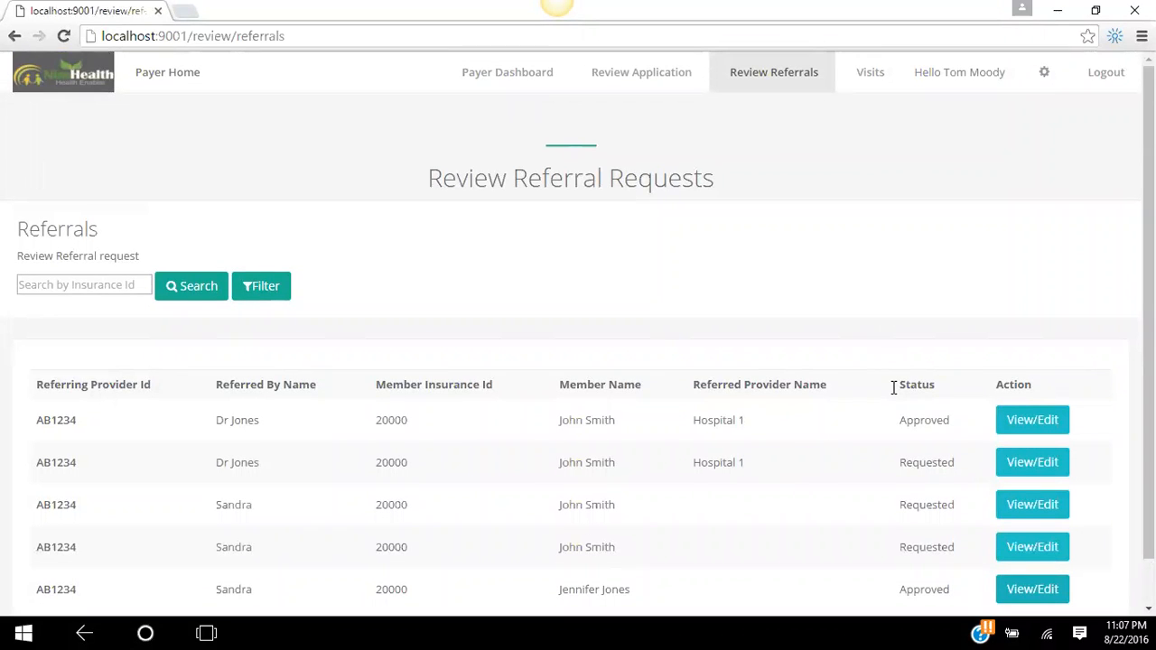
left_click(379, 39)
key("Return")
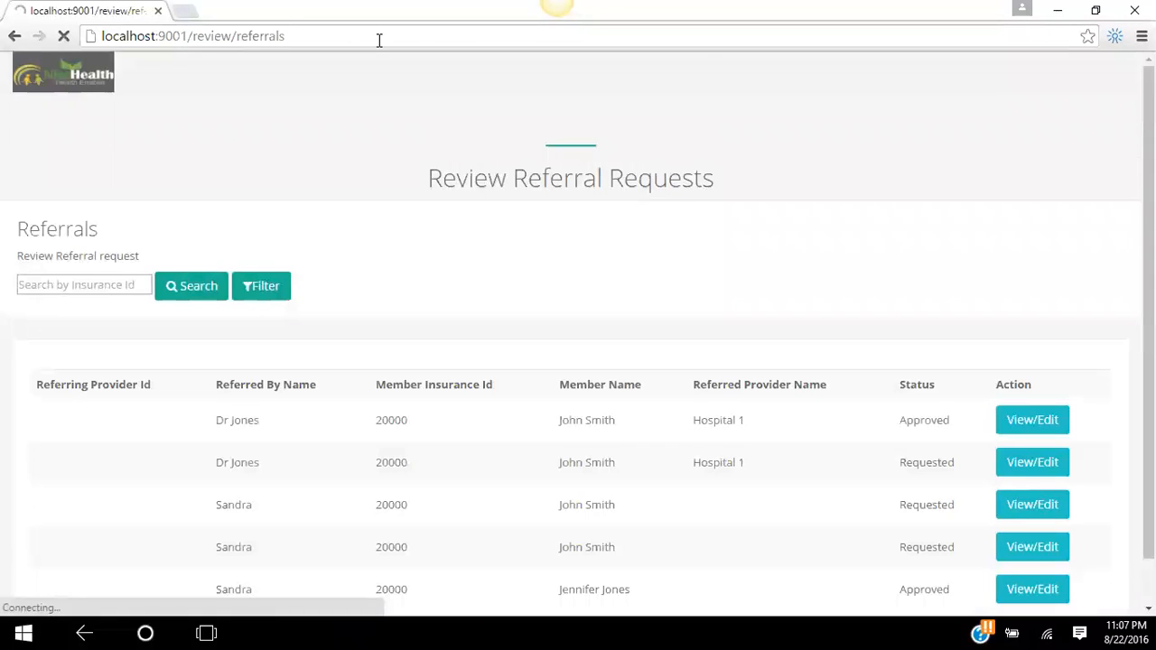
scroll(888, 287, "down", 1)
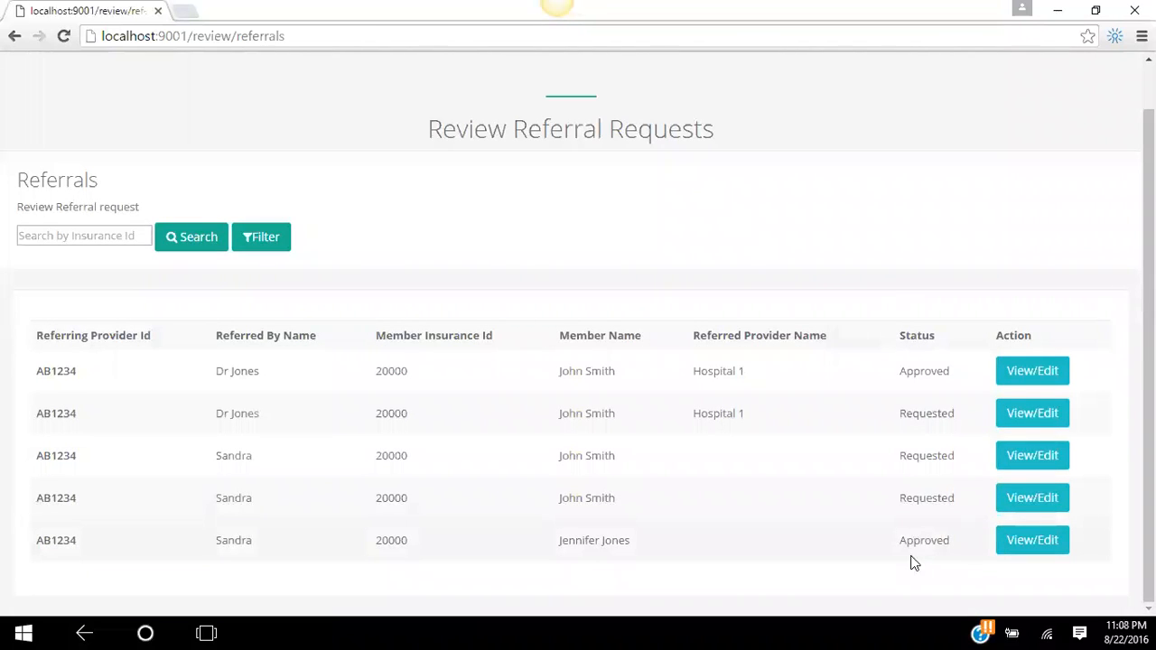
scroll(737, 461, "up", 1)
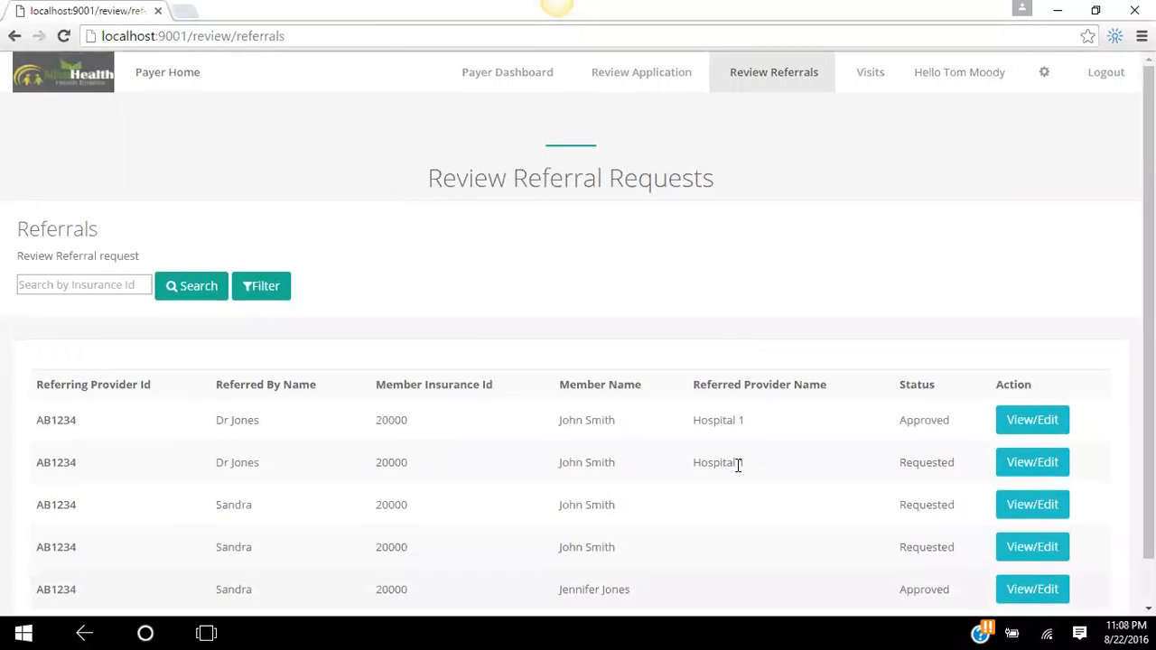
- Return to the Payer Dashboard and browse its 260 visits, 2000 referrals and trend charts
left_click(499, 81)
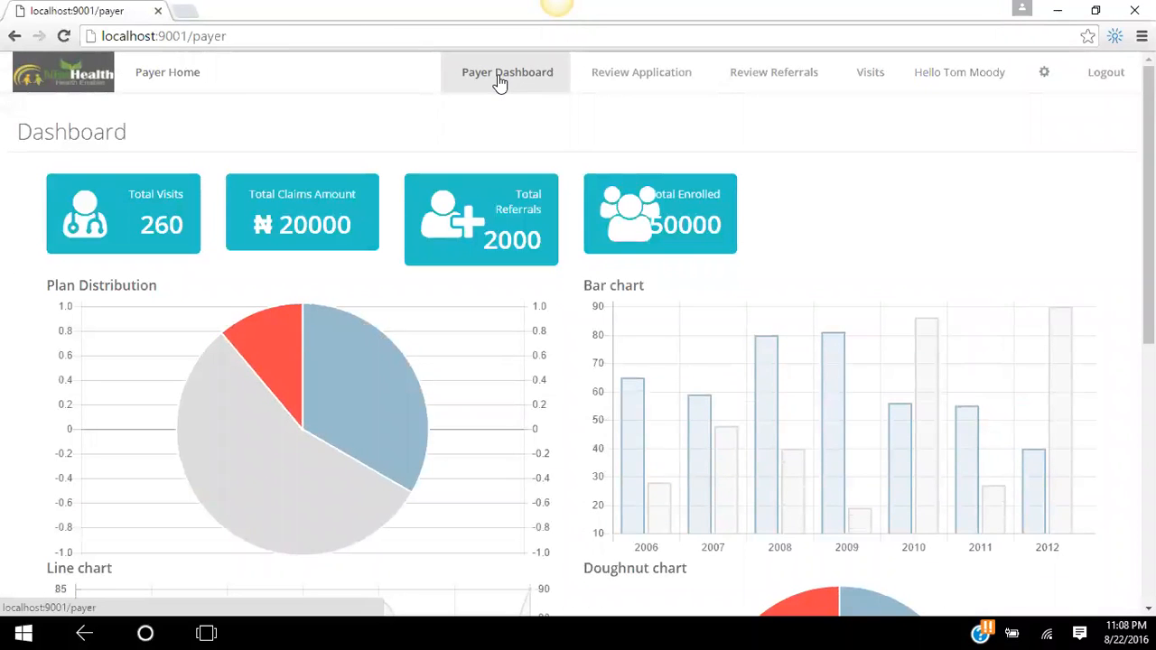
scroll(1084, 441, "down", 1)
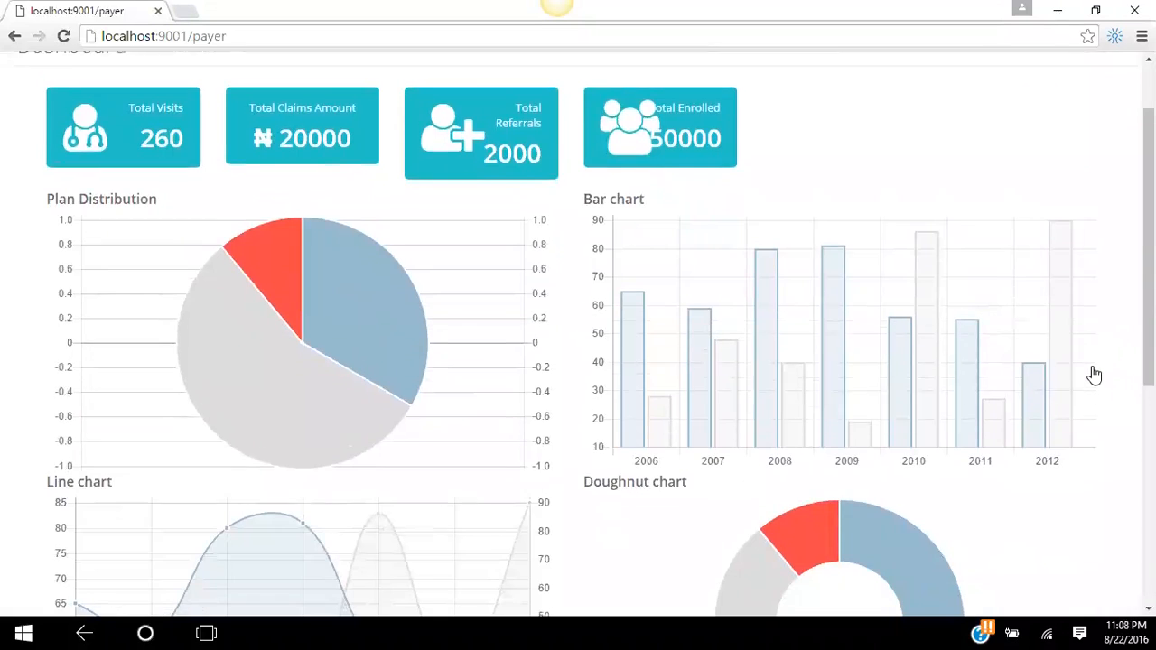
scroll(1094, 424, "up", 1)
scroll(1102, 442, "down", 3)
scroll(1106, 362, "down", 3)
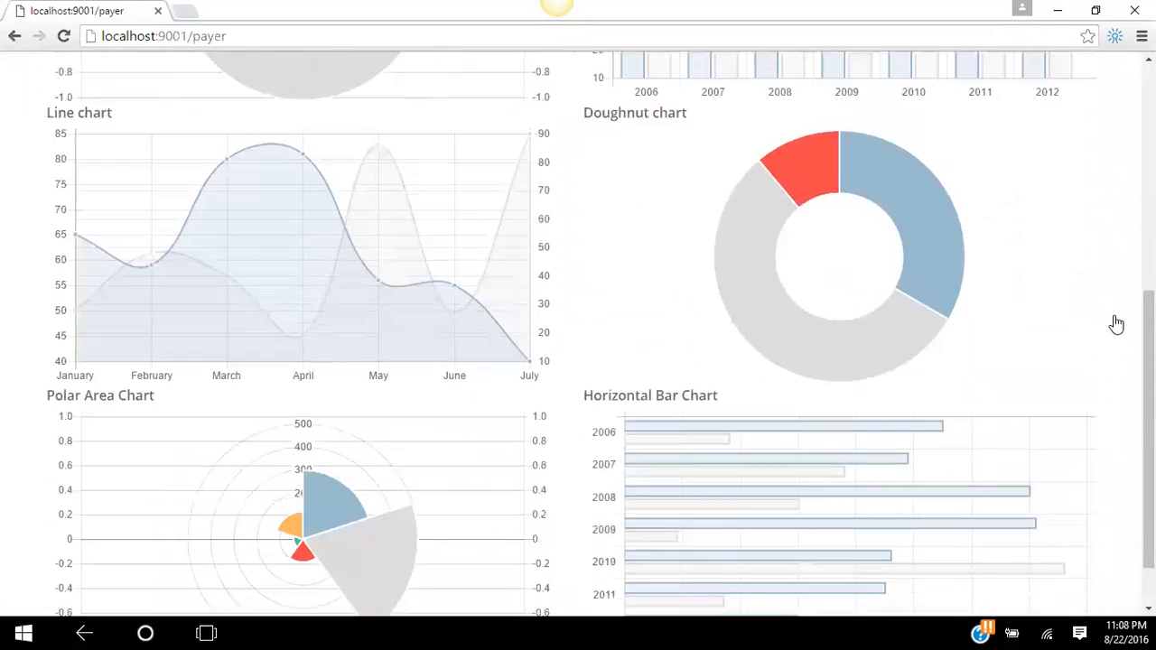
scroll(1109, 425, "up", 1)
scroll(1107, 505, "up", 5)
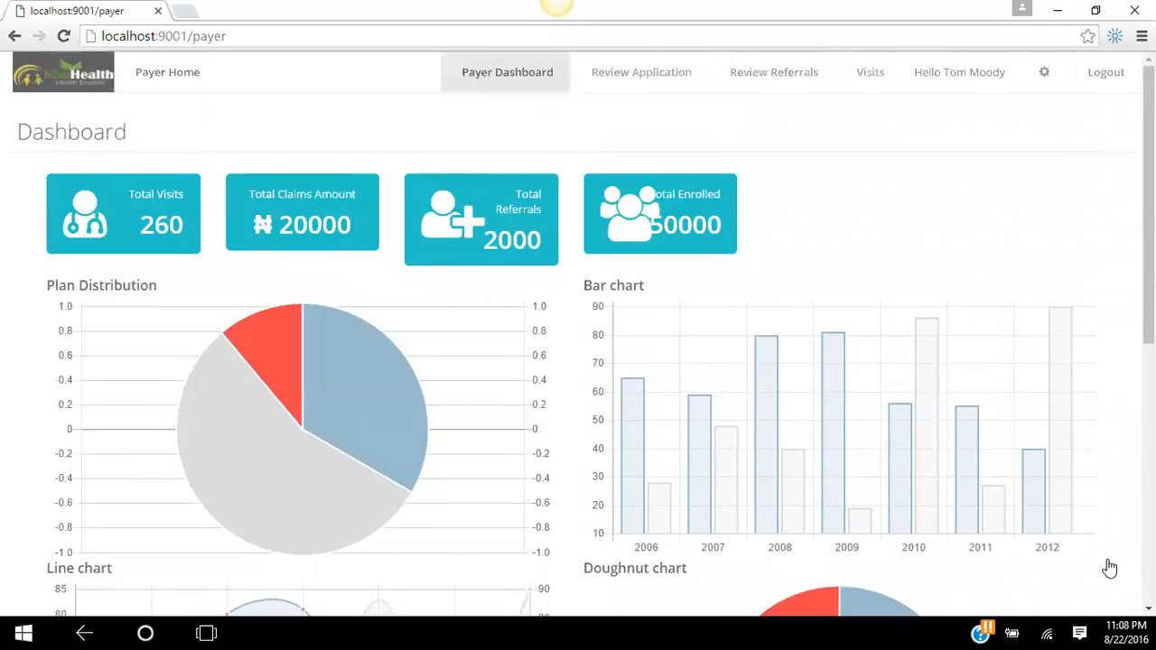
scroll(1119, 542, "down", 1)
scroll(1116, 542, "up", 1)
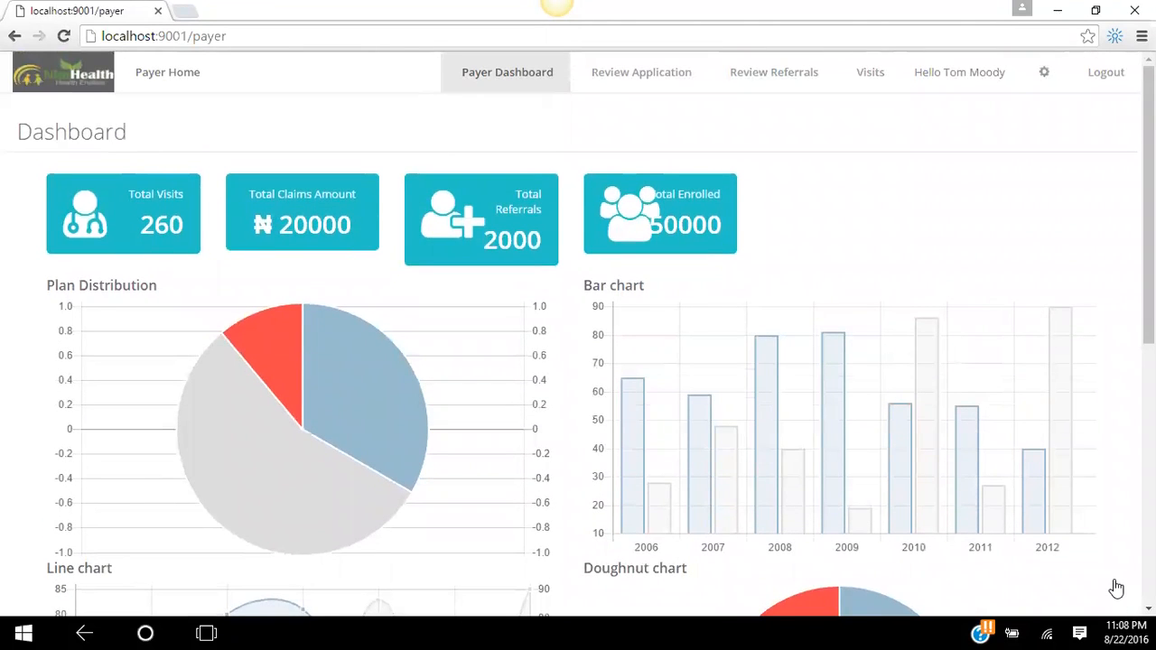